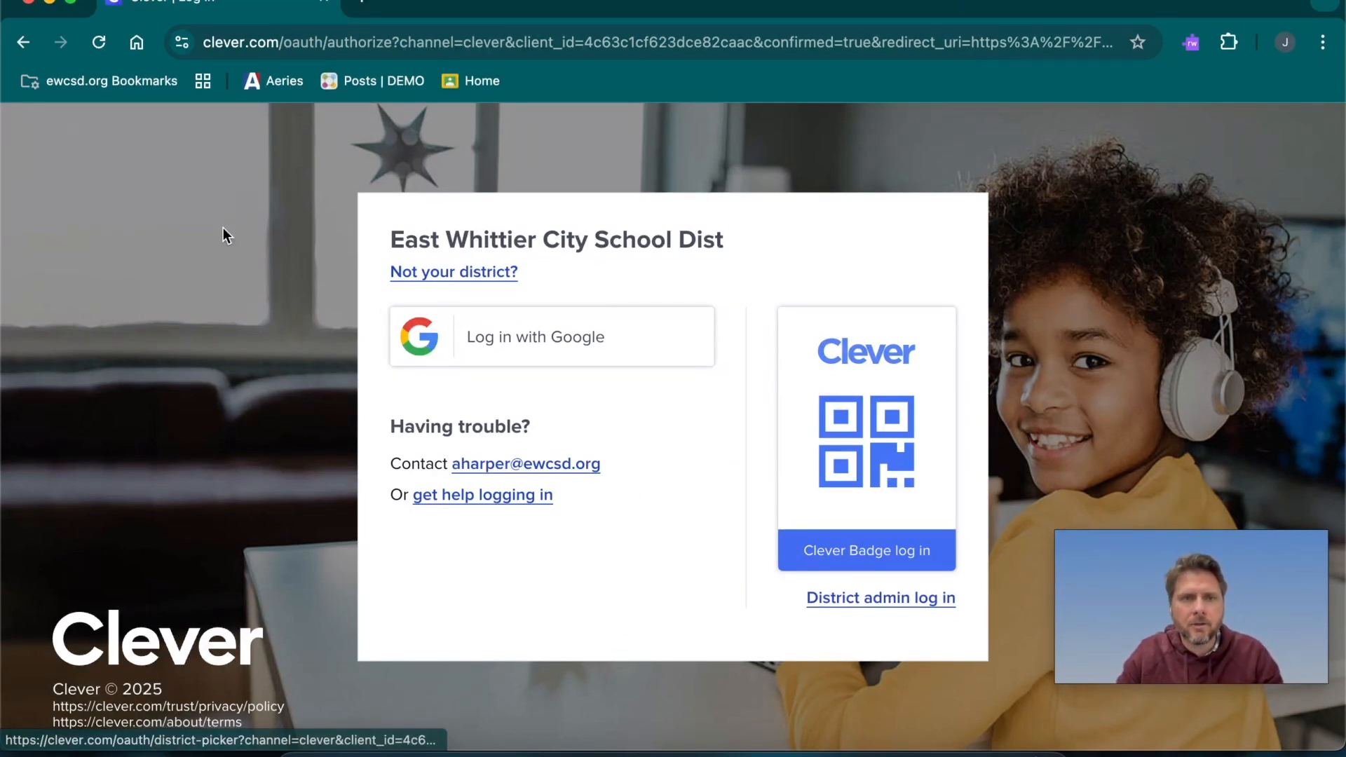
Log in with Google and look through the district resources, more apps and self-added apps on the Resources page
click(557, 339)
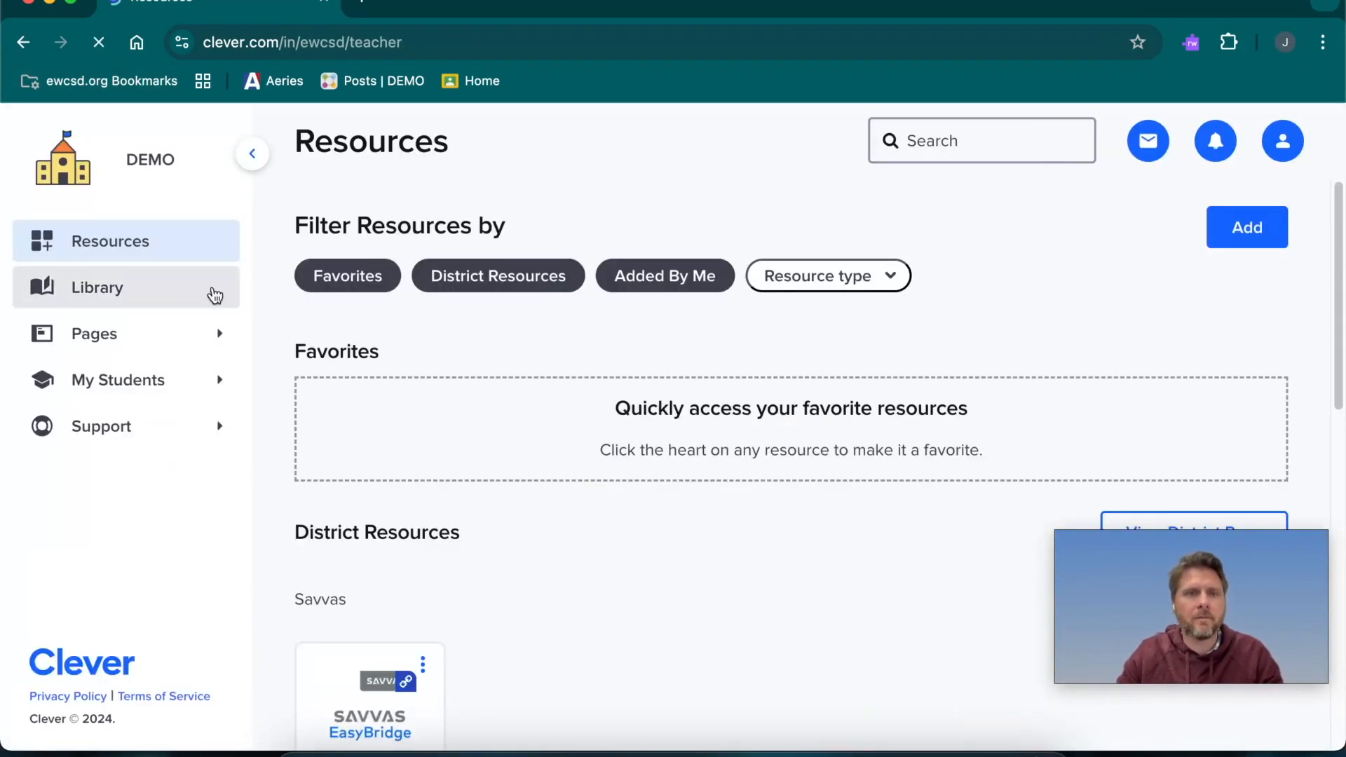
scroll(603, 563, down, 10)
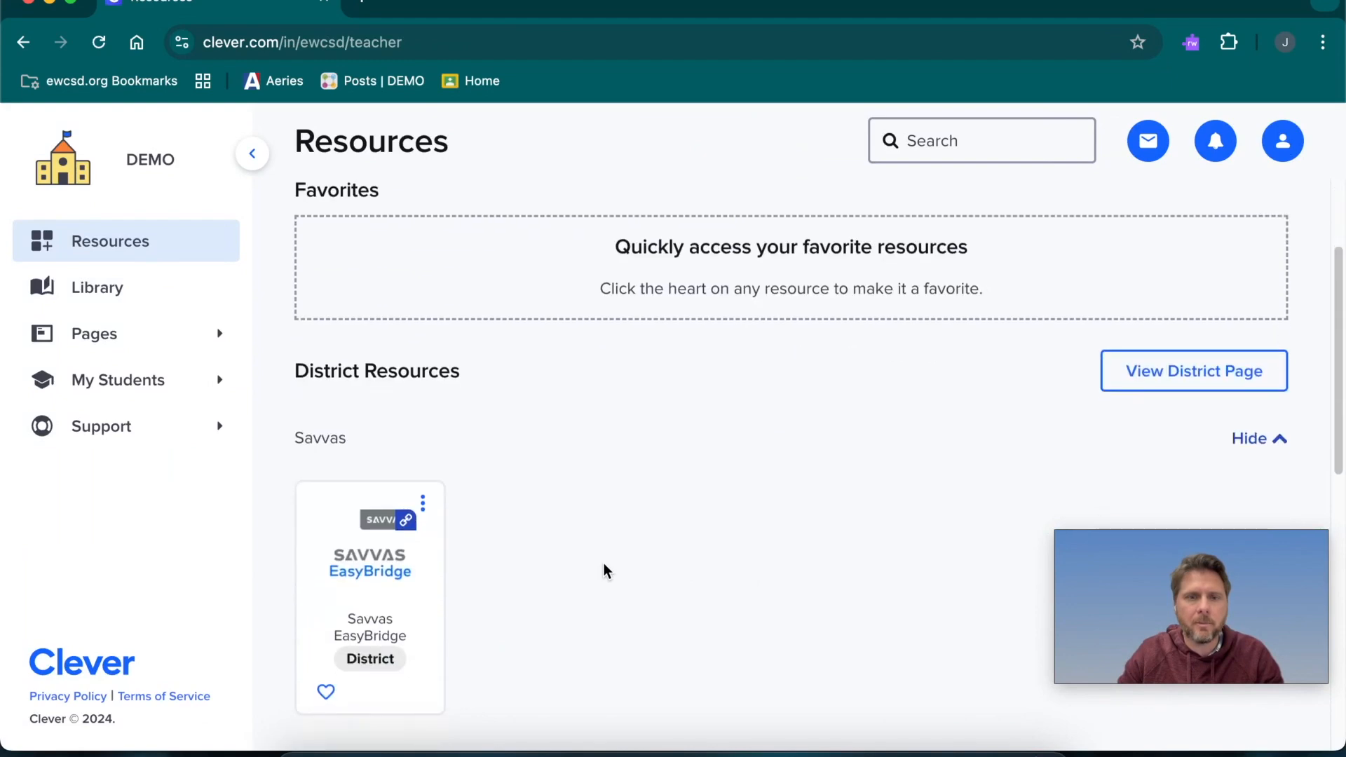
scroll(604, 568, up, 10)
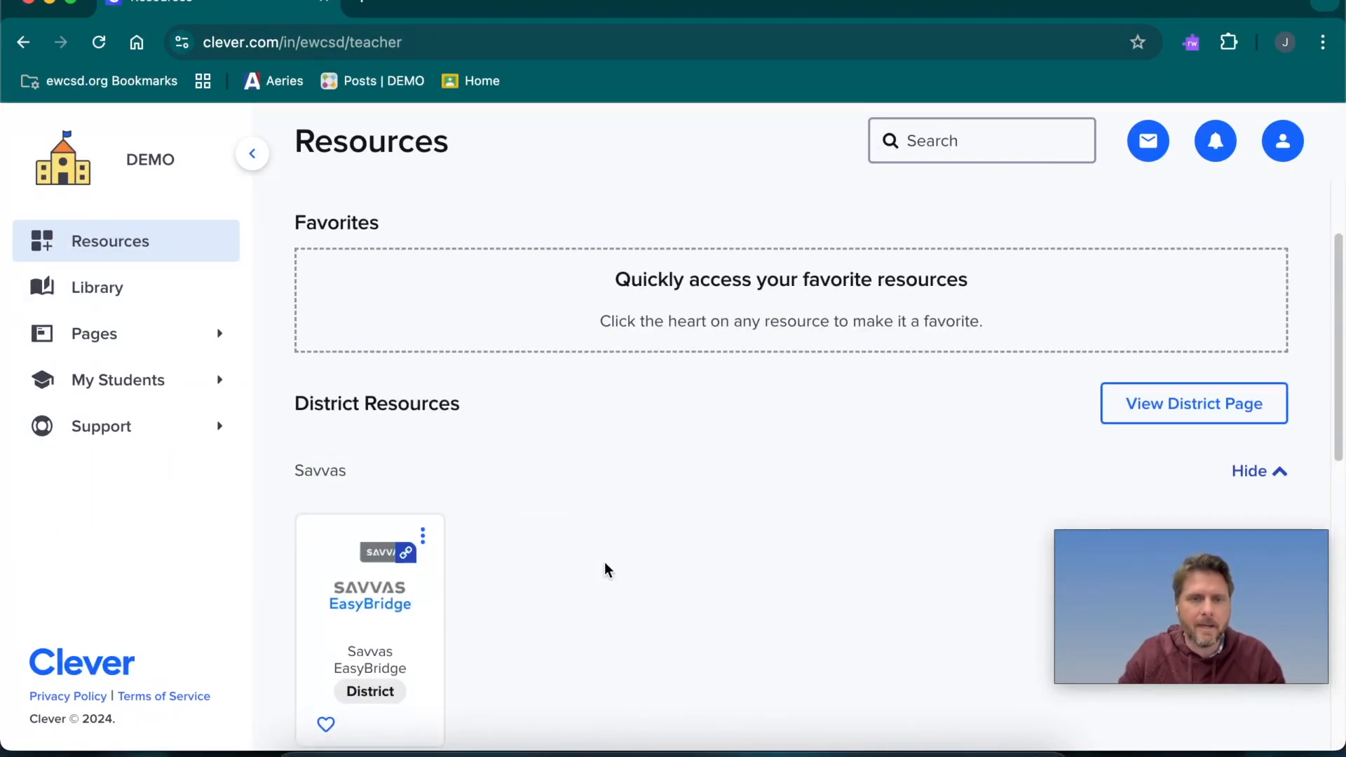
scroll(604, 564, down, 2)
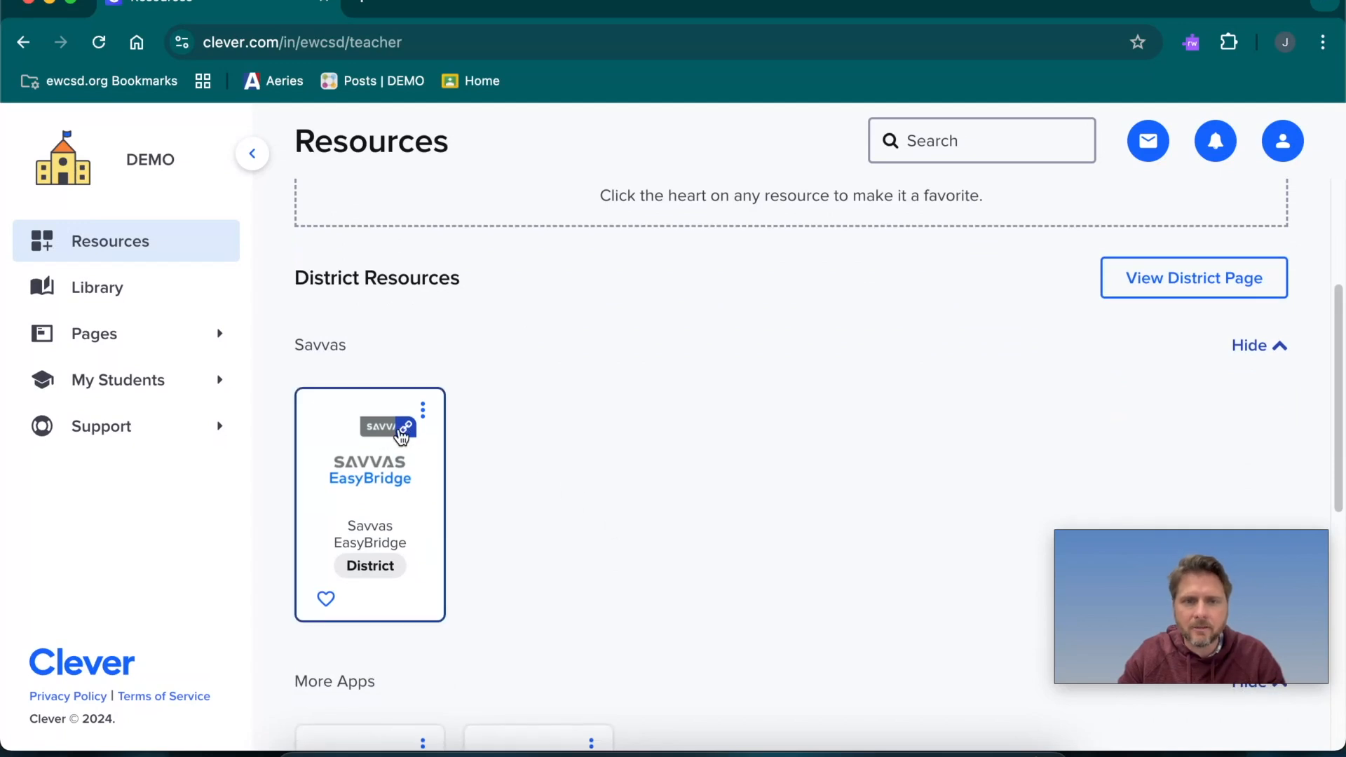
scroll(742, 590, down, 7)
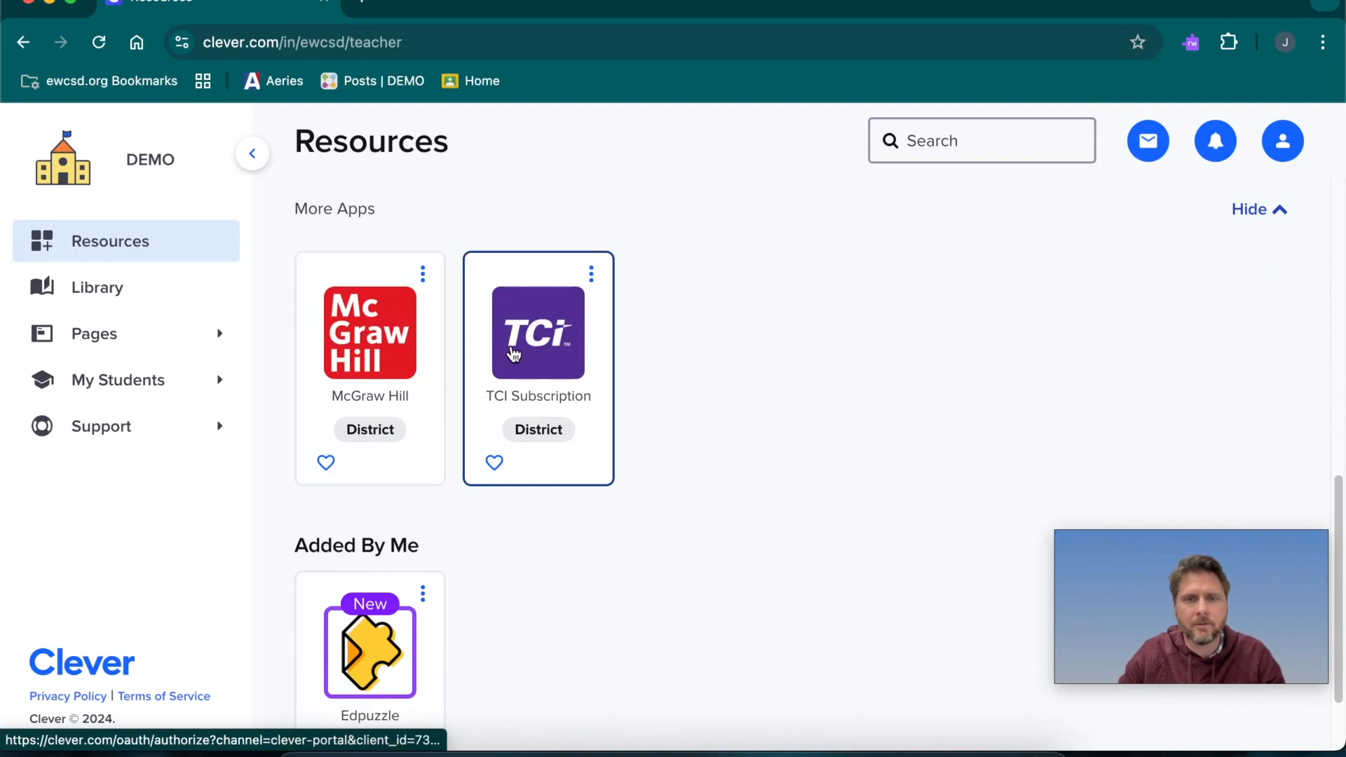
scroll(473, 617, down, 2)
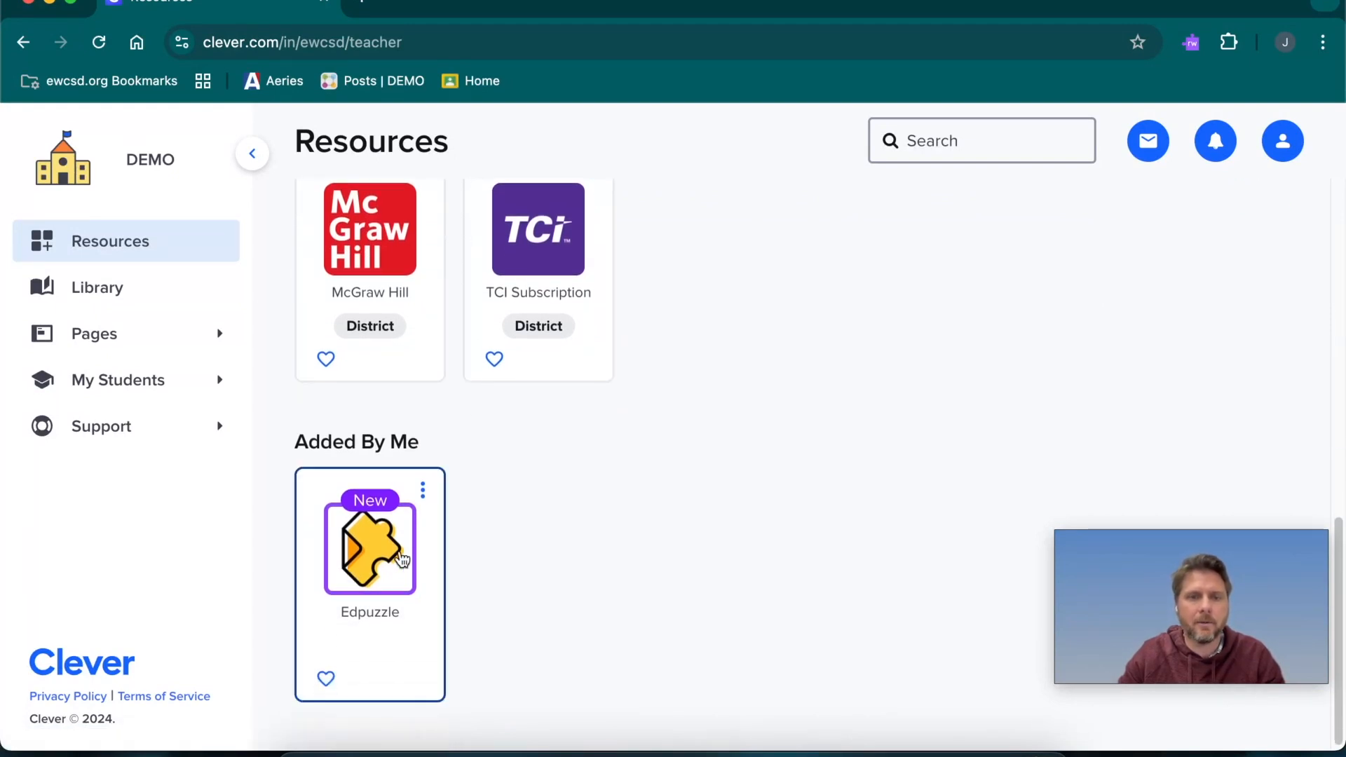
scroll(624, 526, up, 3)
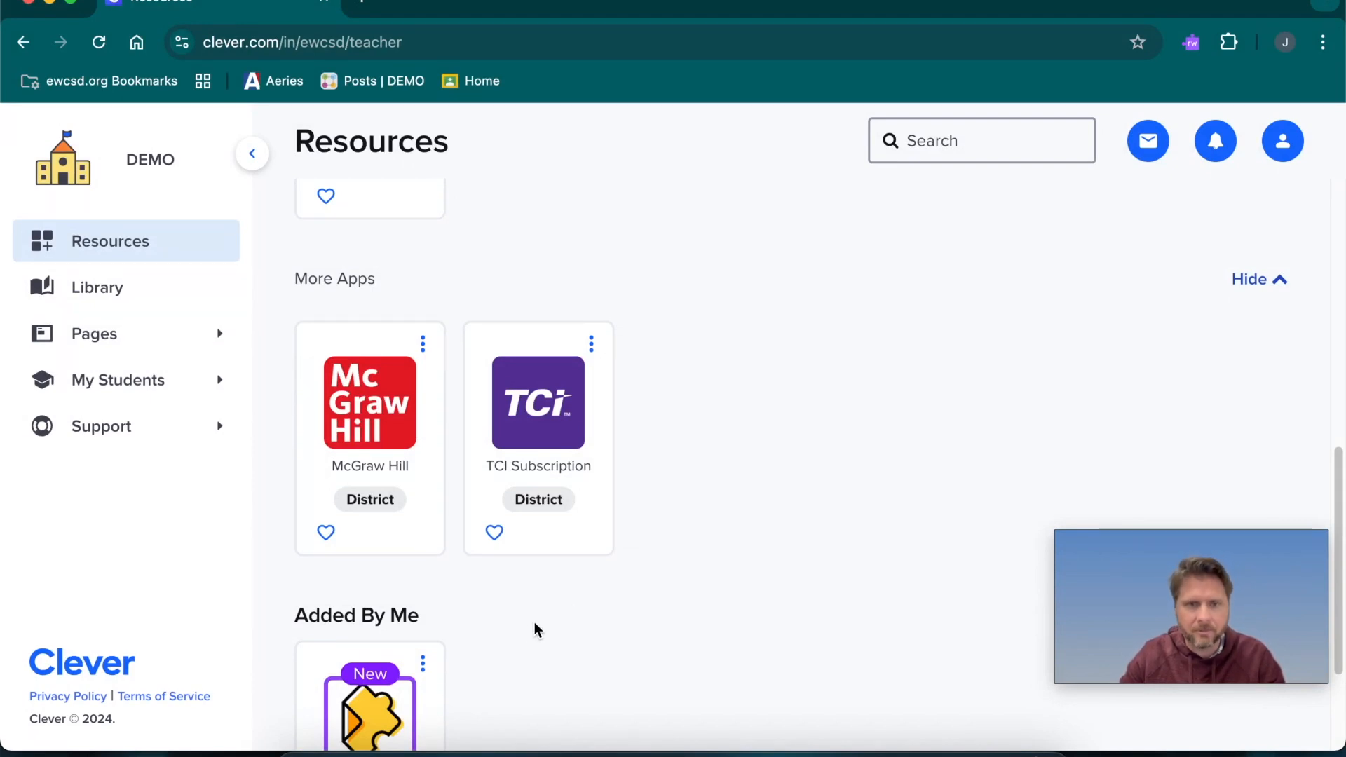
scroll(491, 617, down, 2)
scroll(541, 617, up, 2)
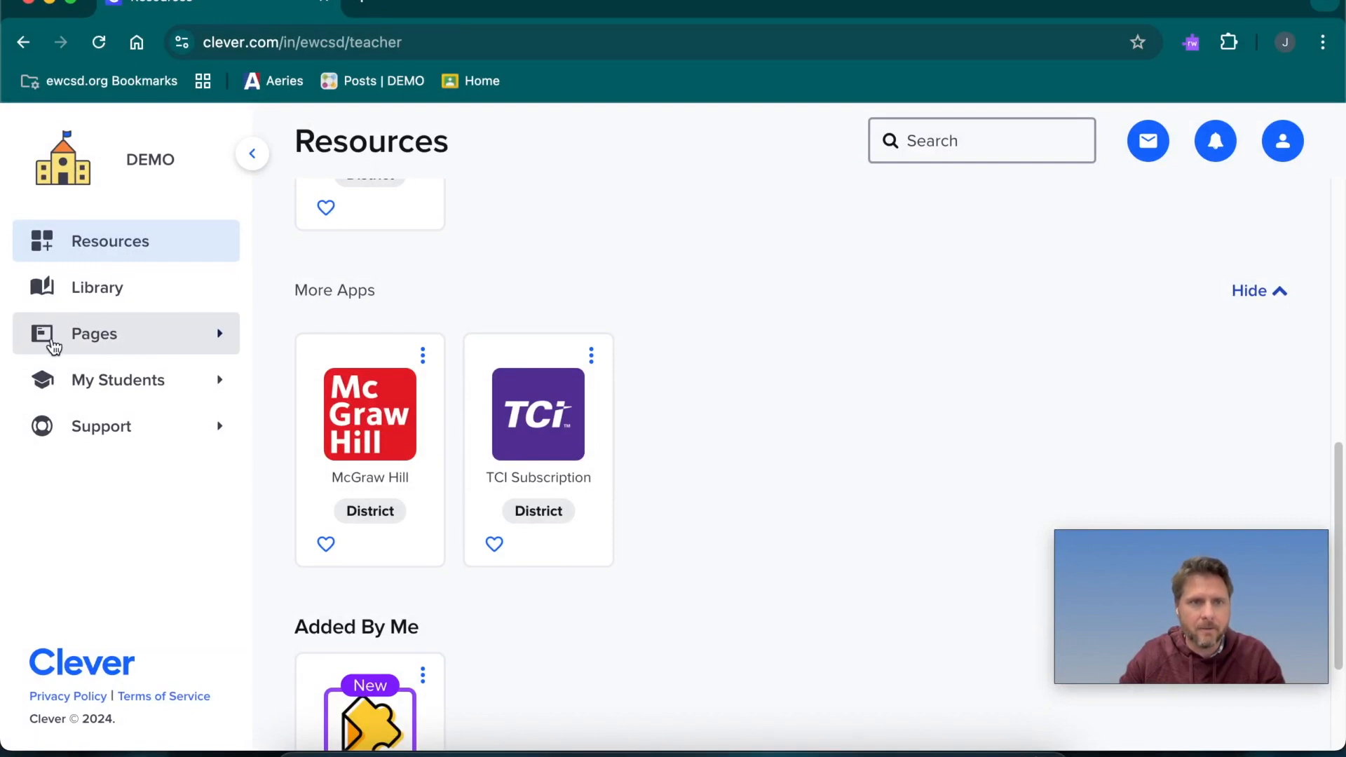
Open My Teacher Pages and check the sharing options of the "Just you" page without changing them
click(127, 339)
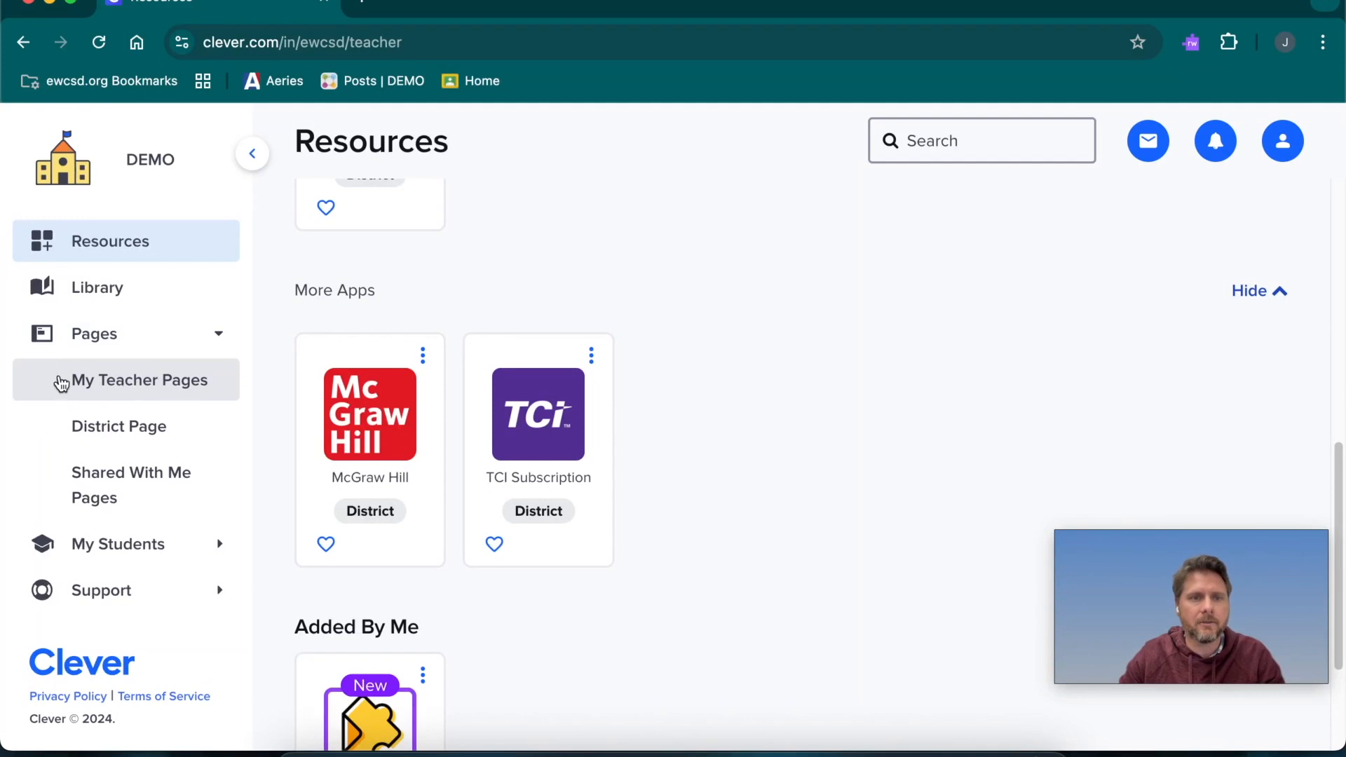
click(175, 382)
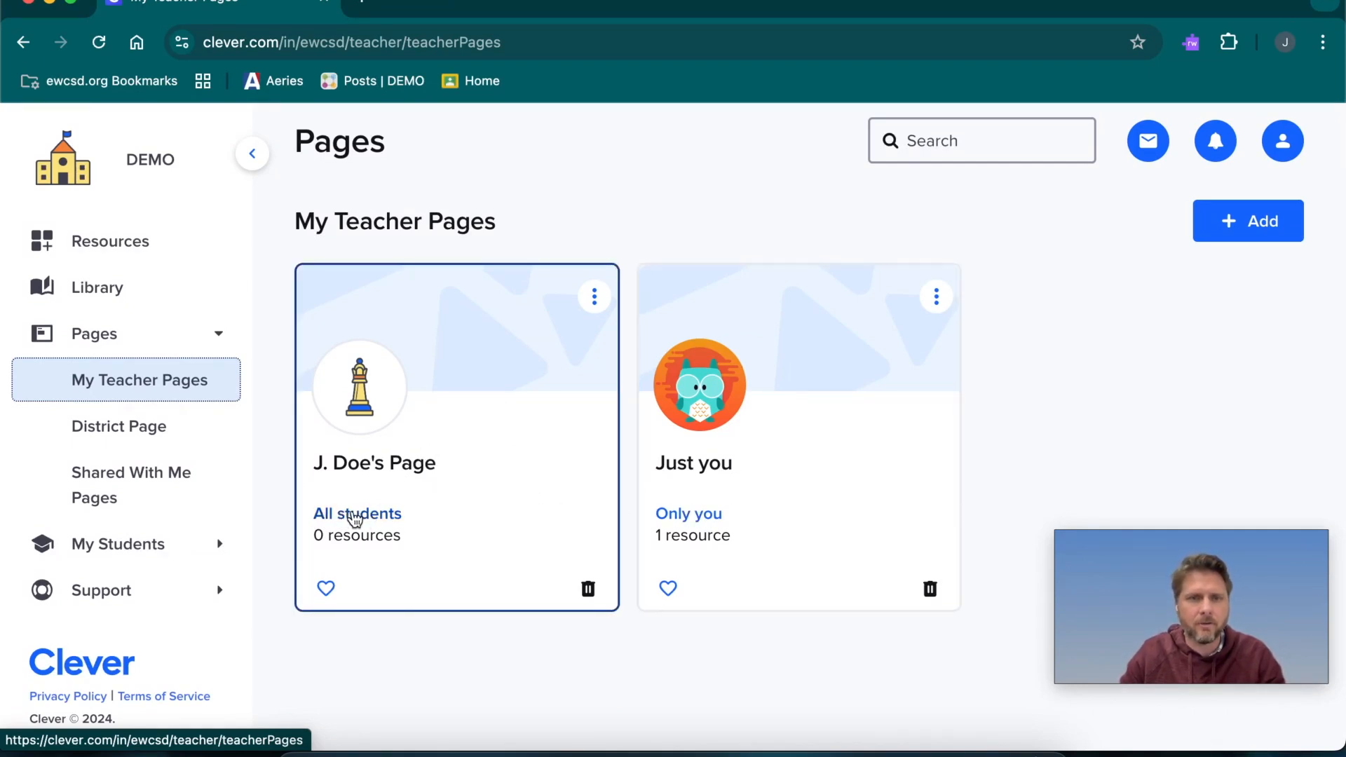
click(690, 516)
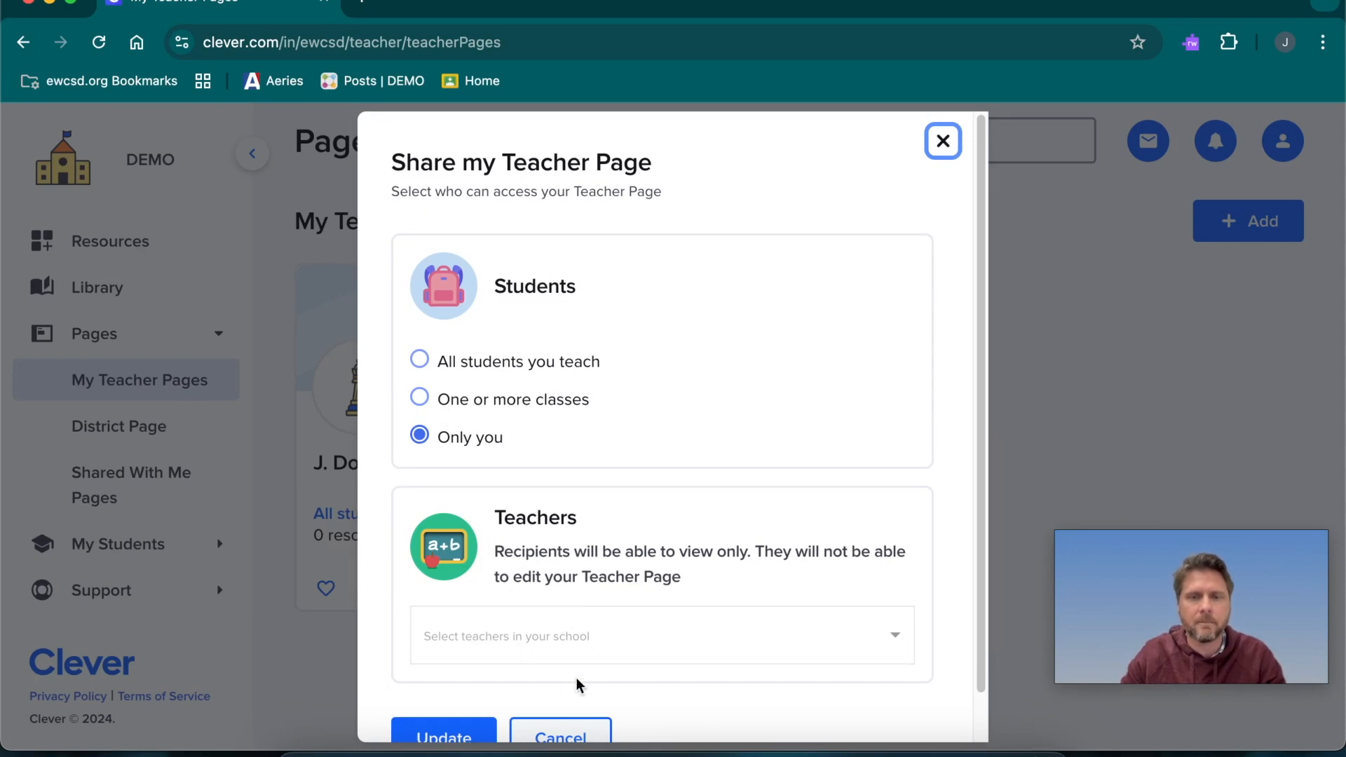
click(566, 717)
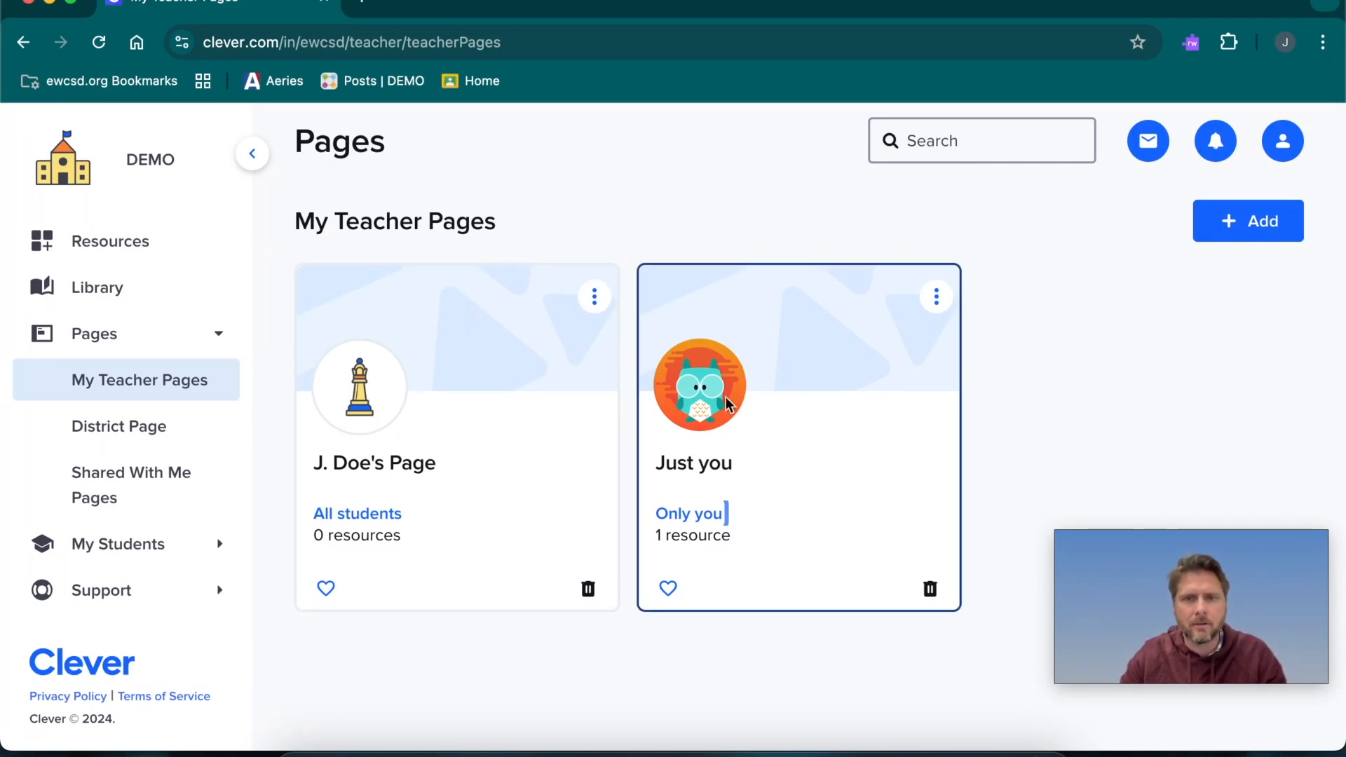
Add a new teacher page and title it "For Sub on February 14th"
click(1264, 223)
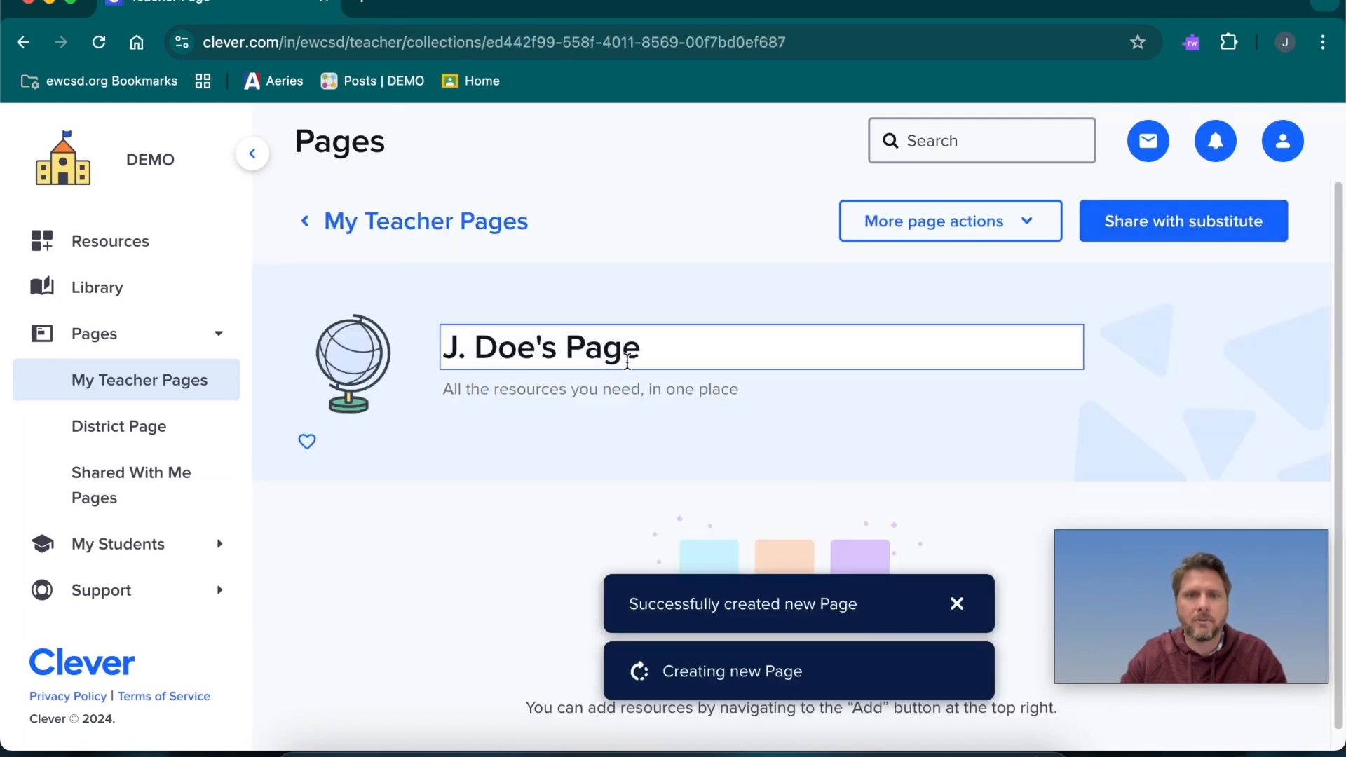
drag(649, 347, 403, 351)
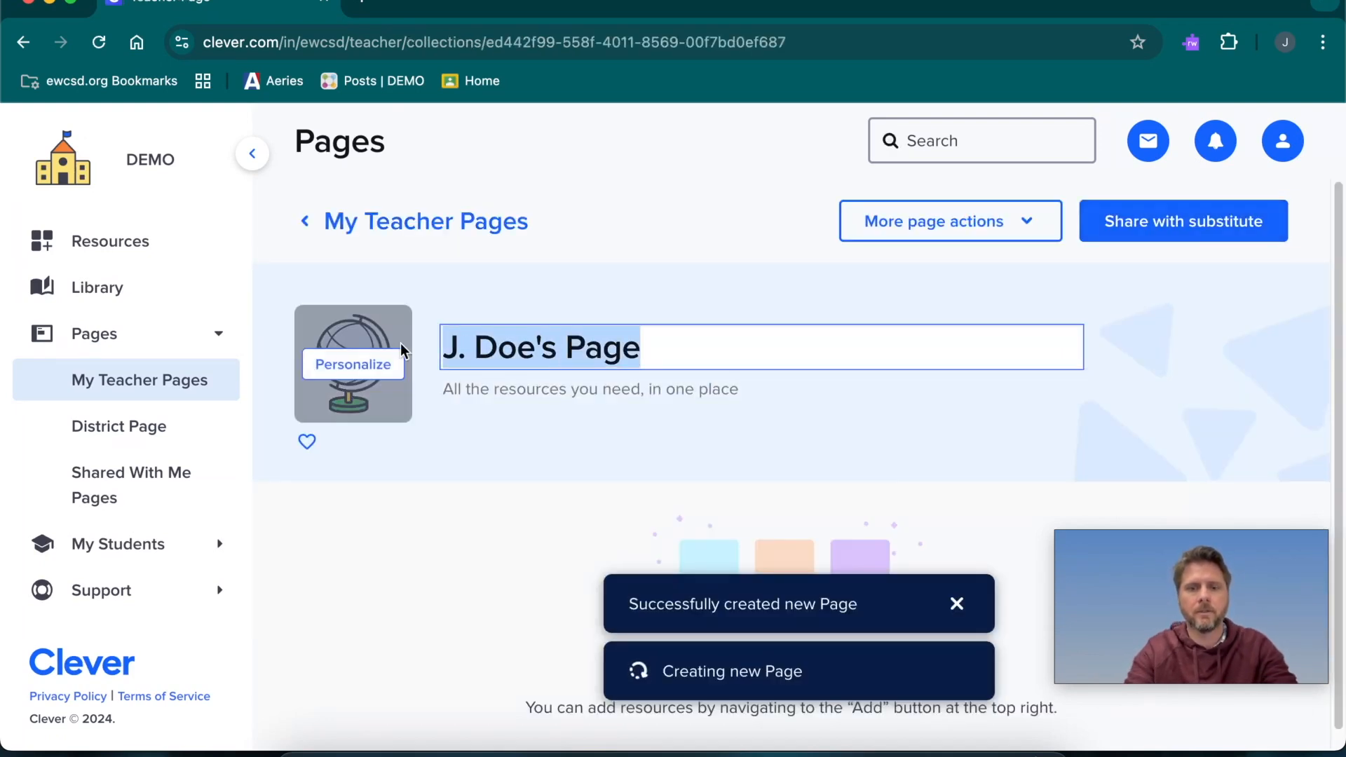
text(For Sub on February 14th)
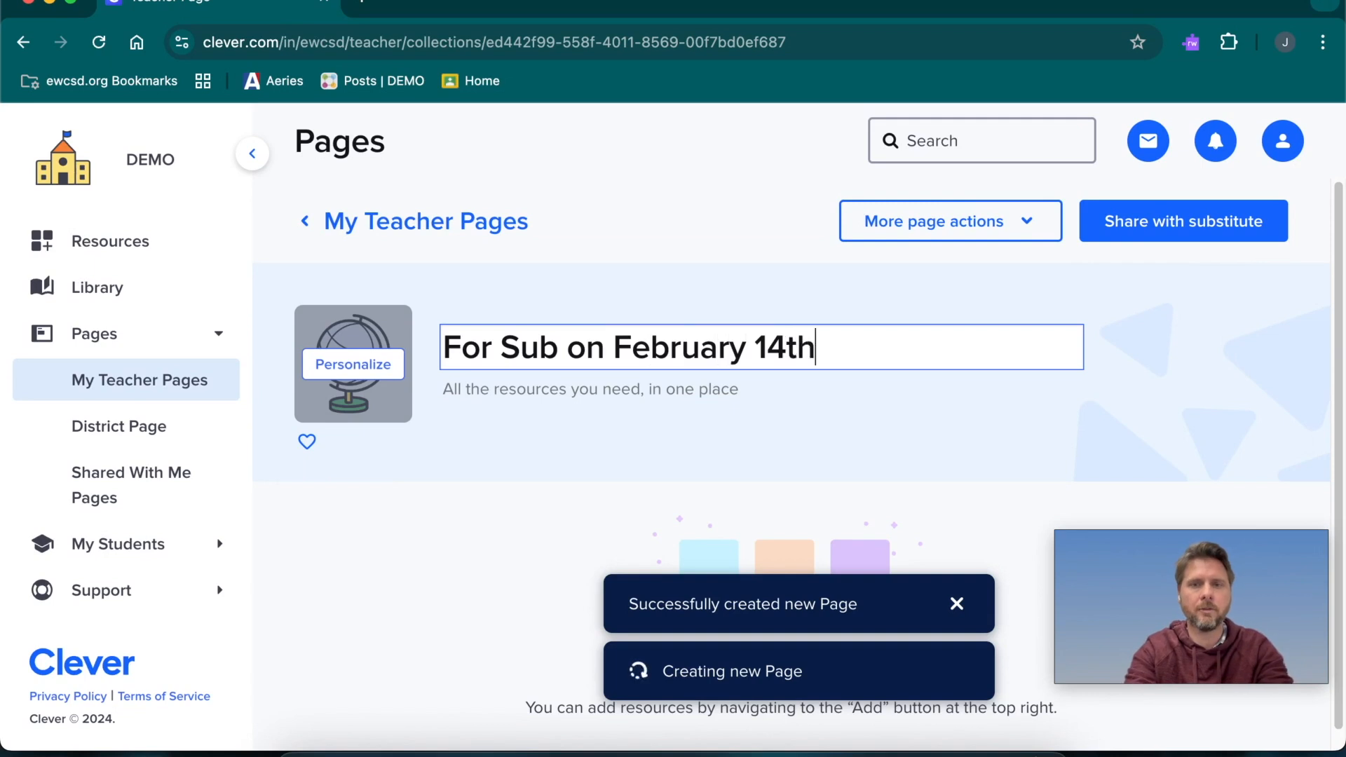
click(561, 545)
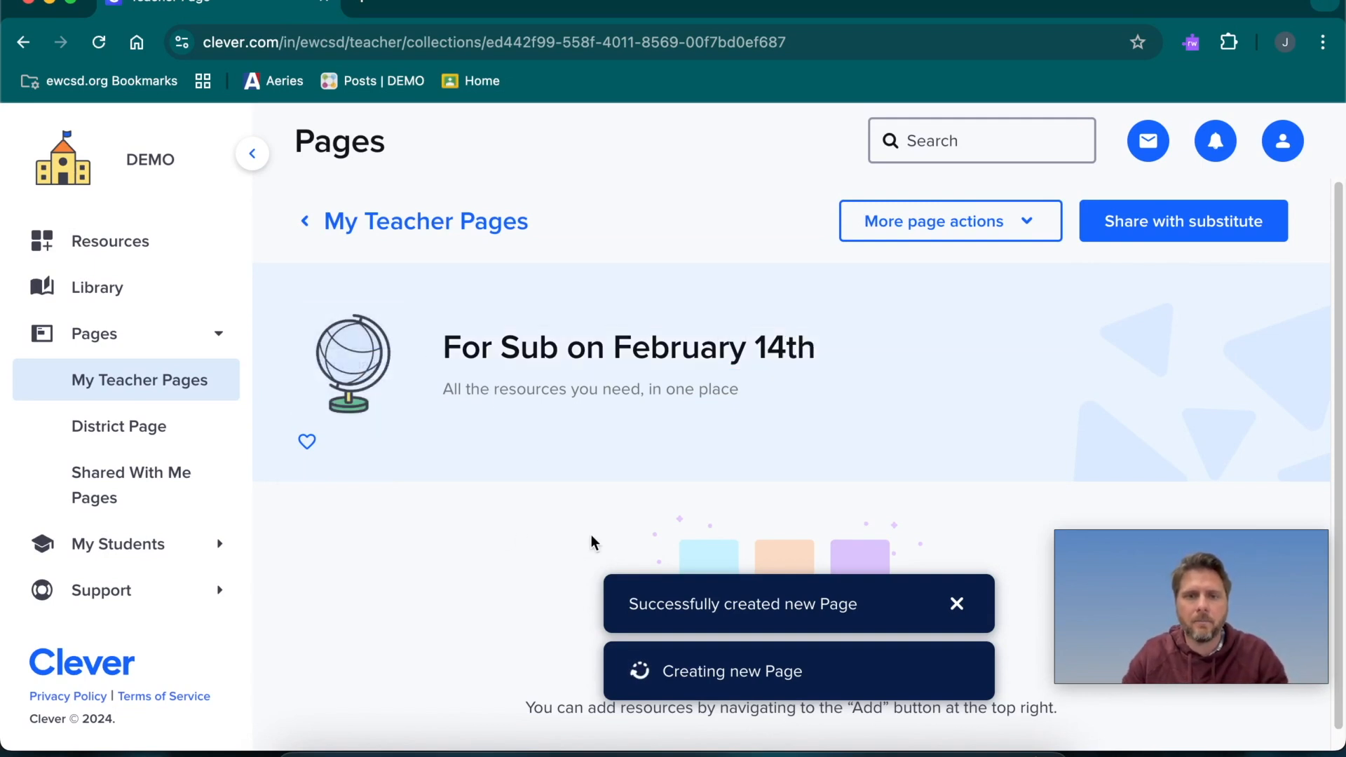
click(957, 603)
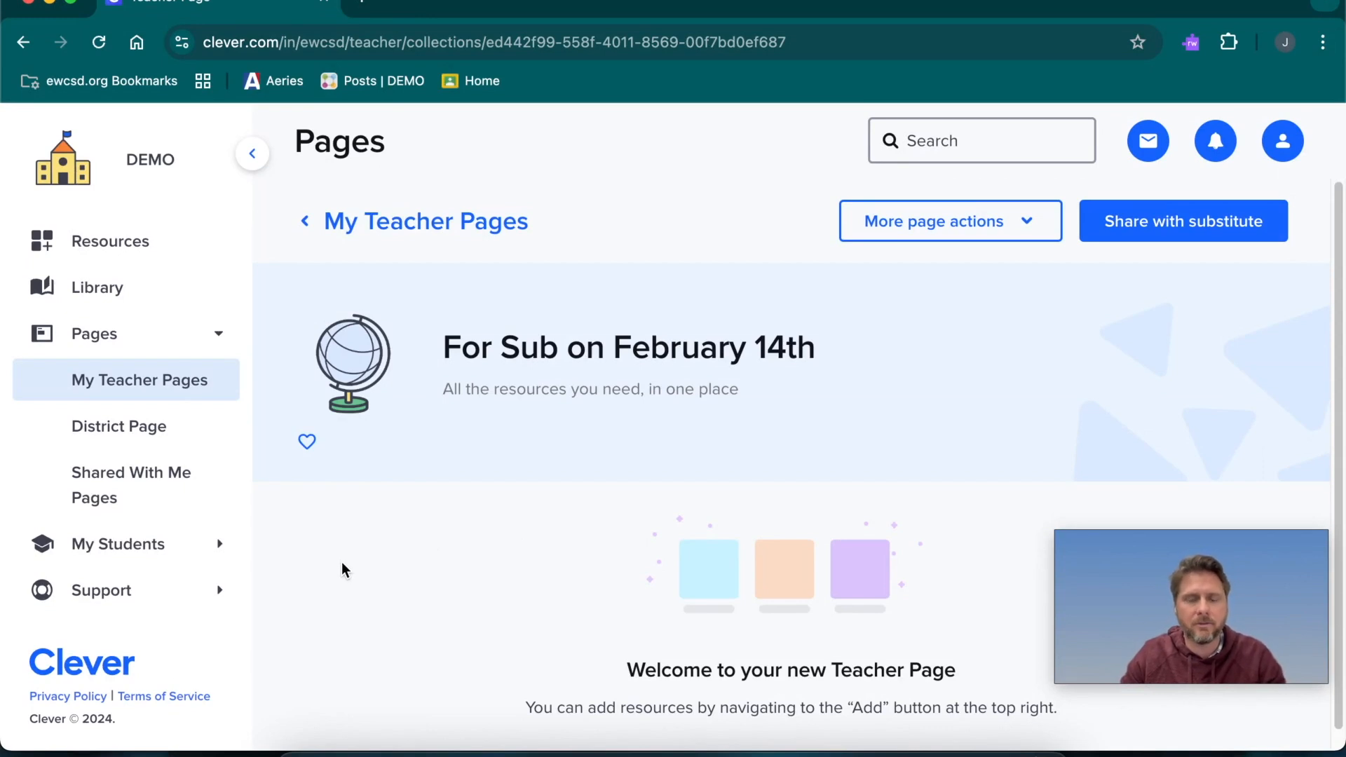
Return to the list of teacher pages and reopen the "For Sub on February 14th" page
click(457, 339)
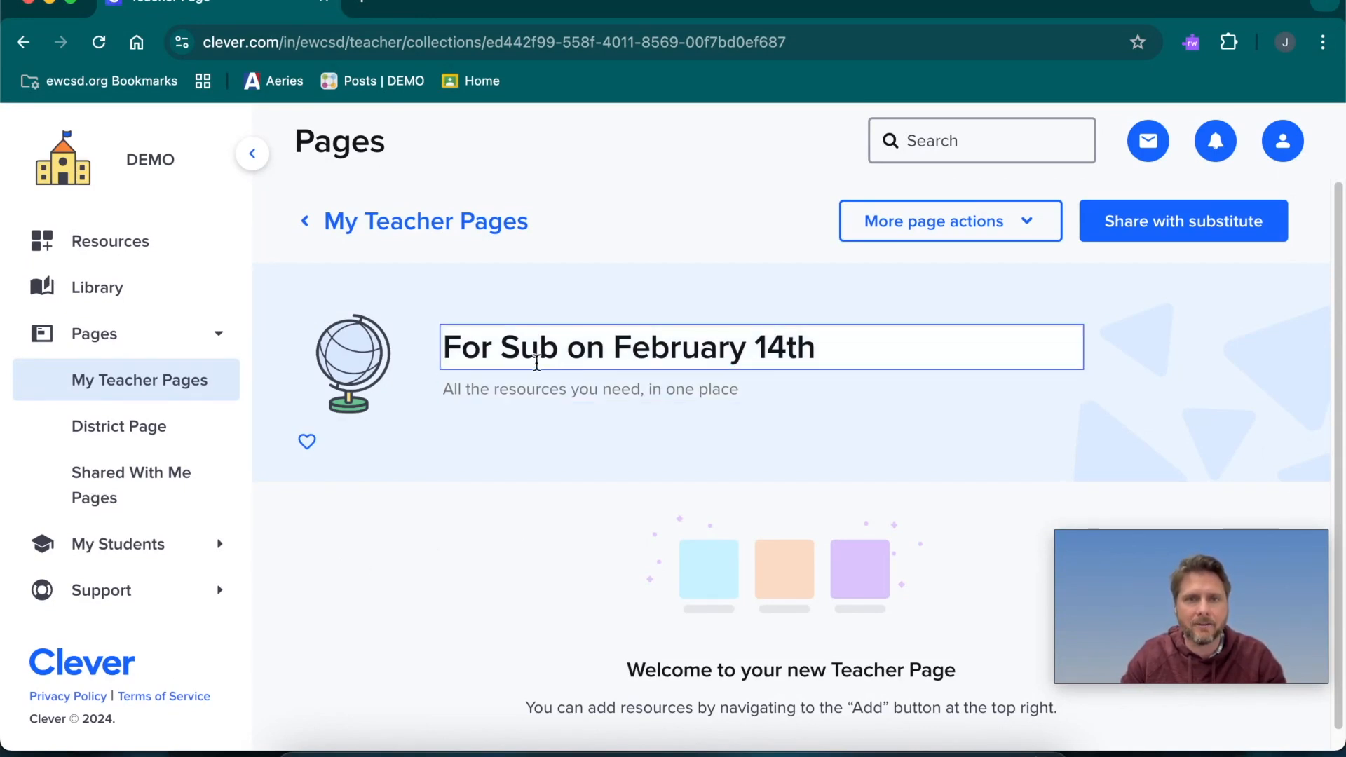
click(313, 221)
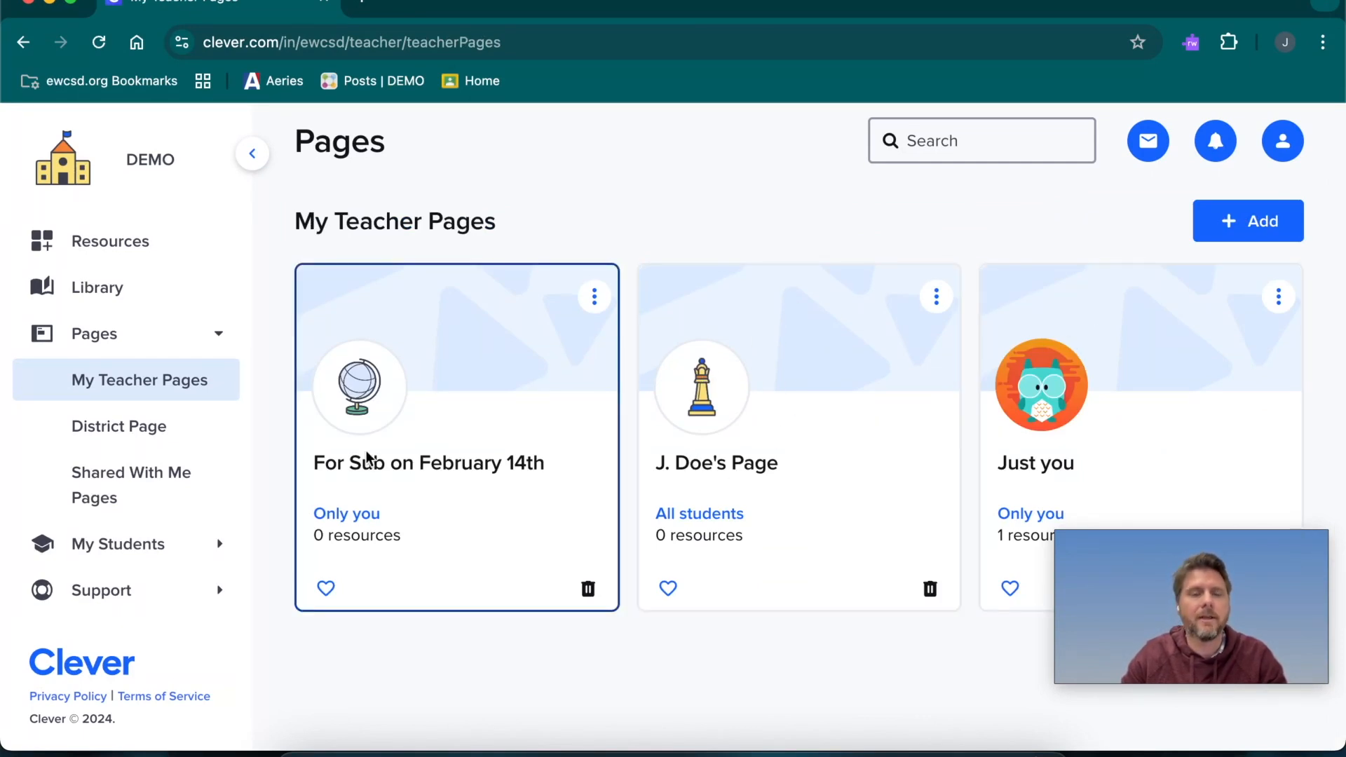
click(469, 452)
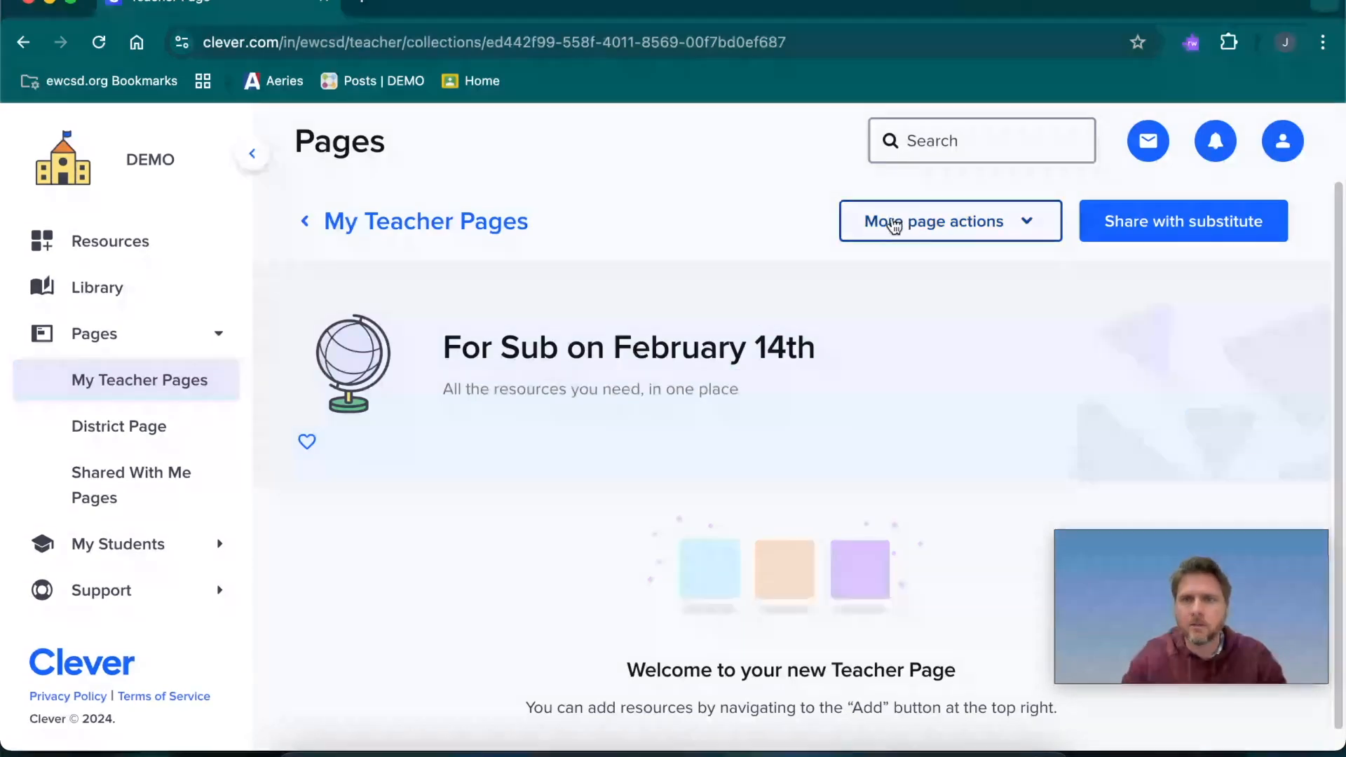
Search the apps for "mcgr" and add McGraw Hill to the "For Sub on February 14th" page
click(1029, 224)
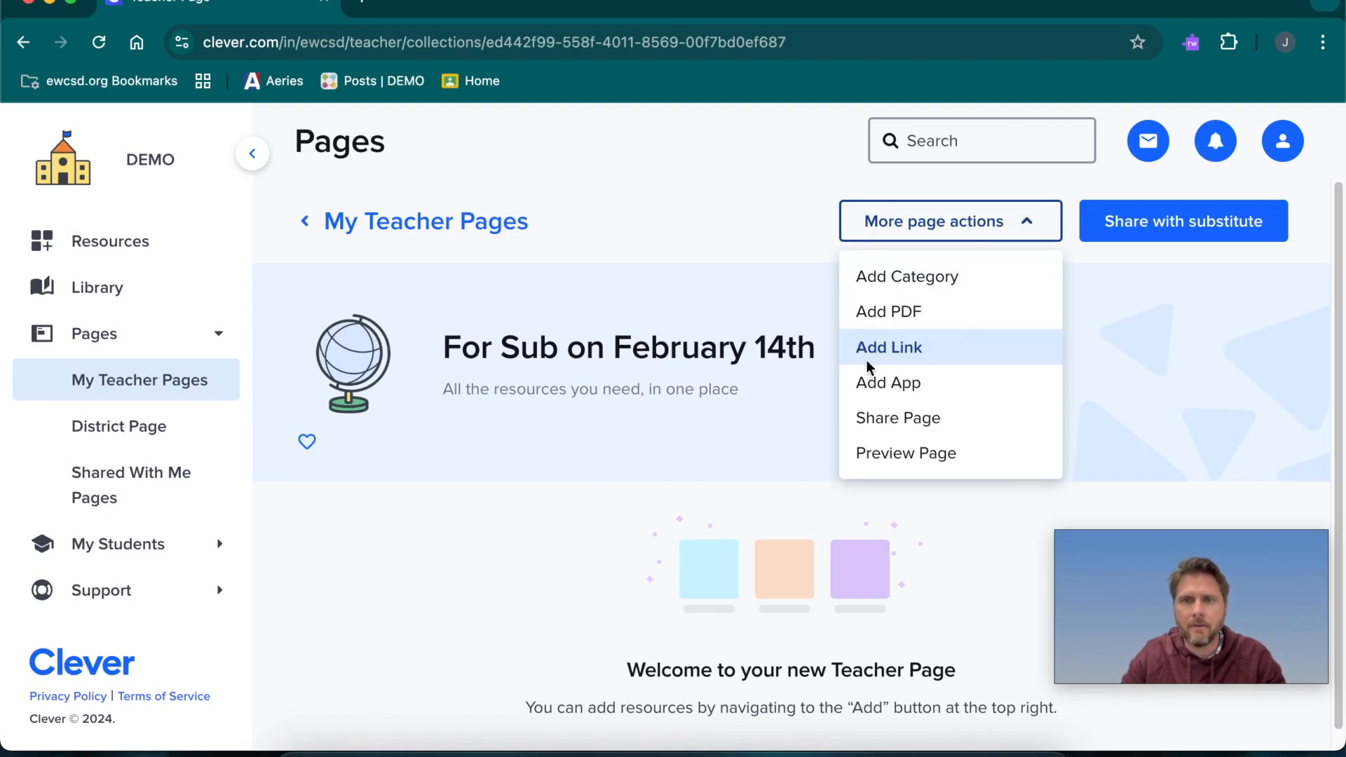
click(932, 392)
click(544, 291)
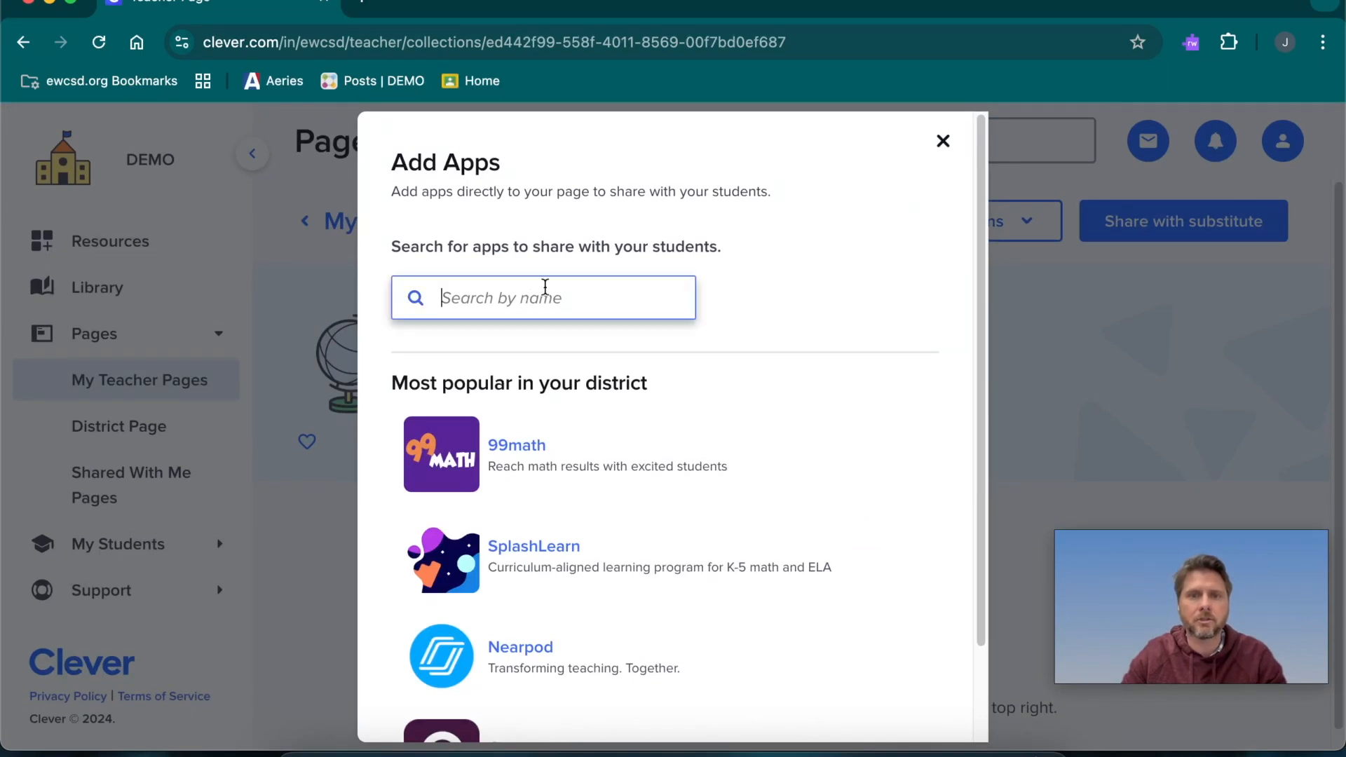
text(mcgr)
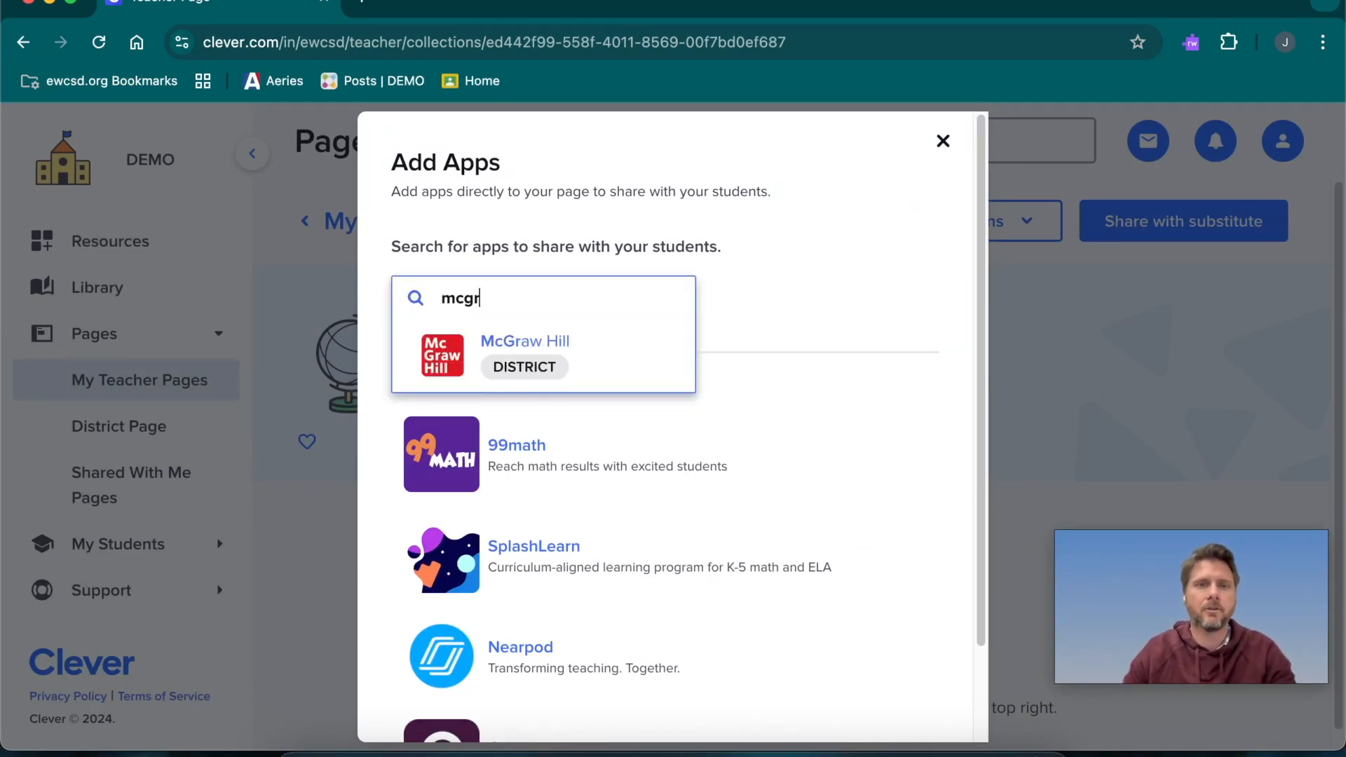
click(510, 361)
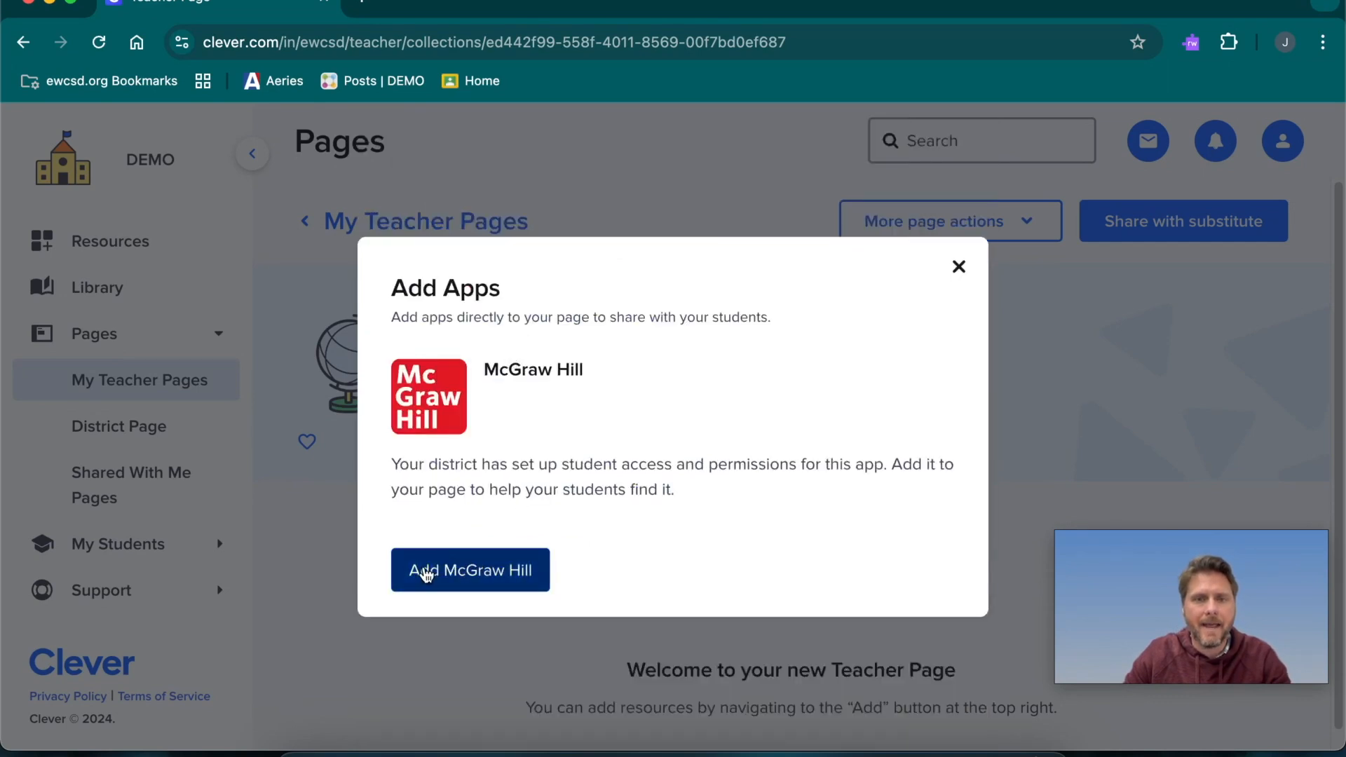
click(490, 571)
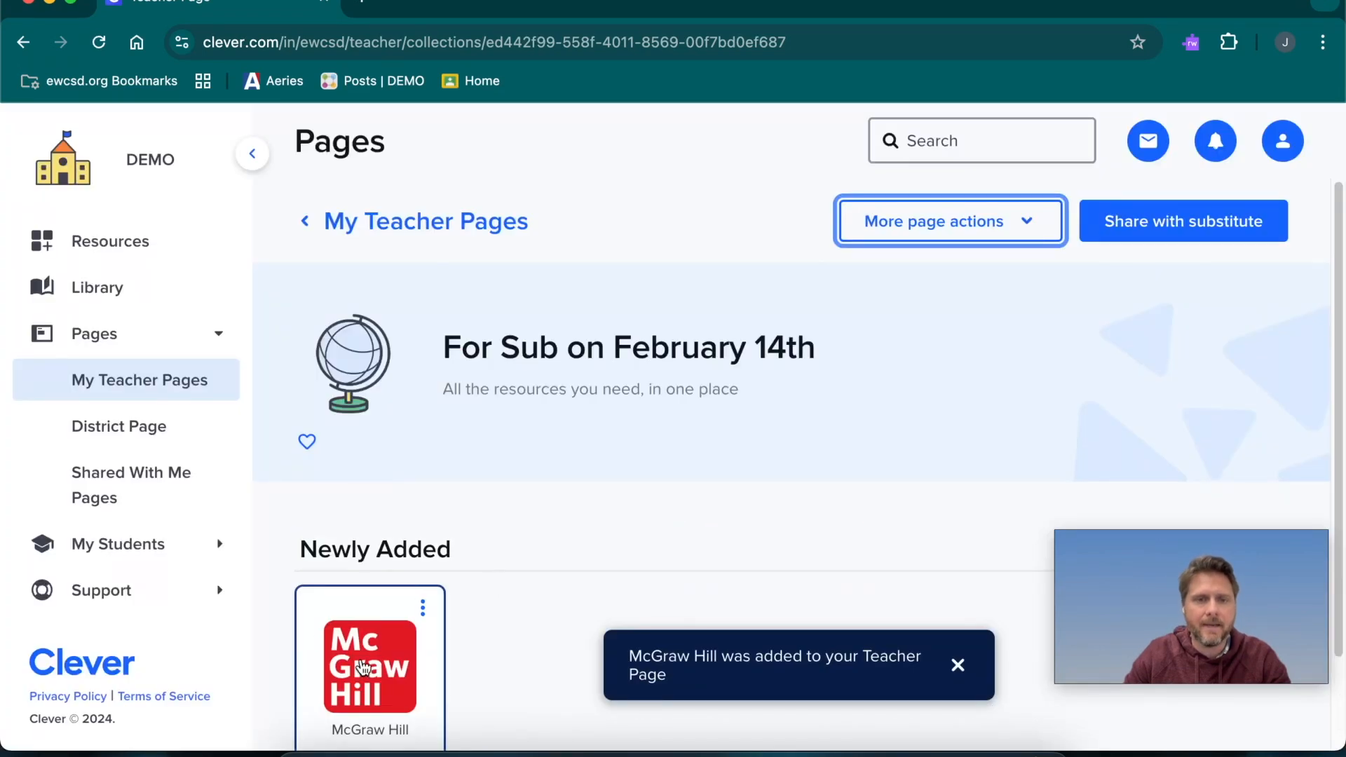
scroll(392, 589, down, 2)
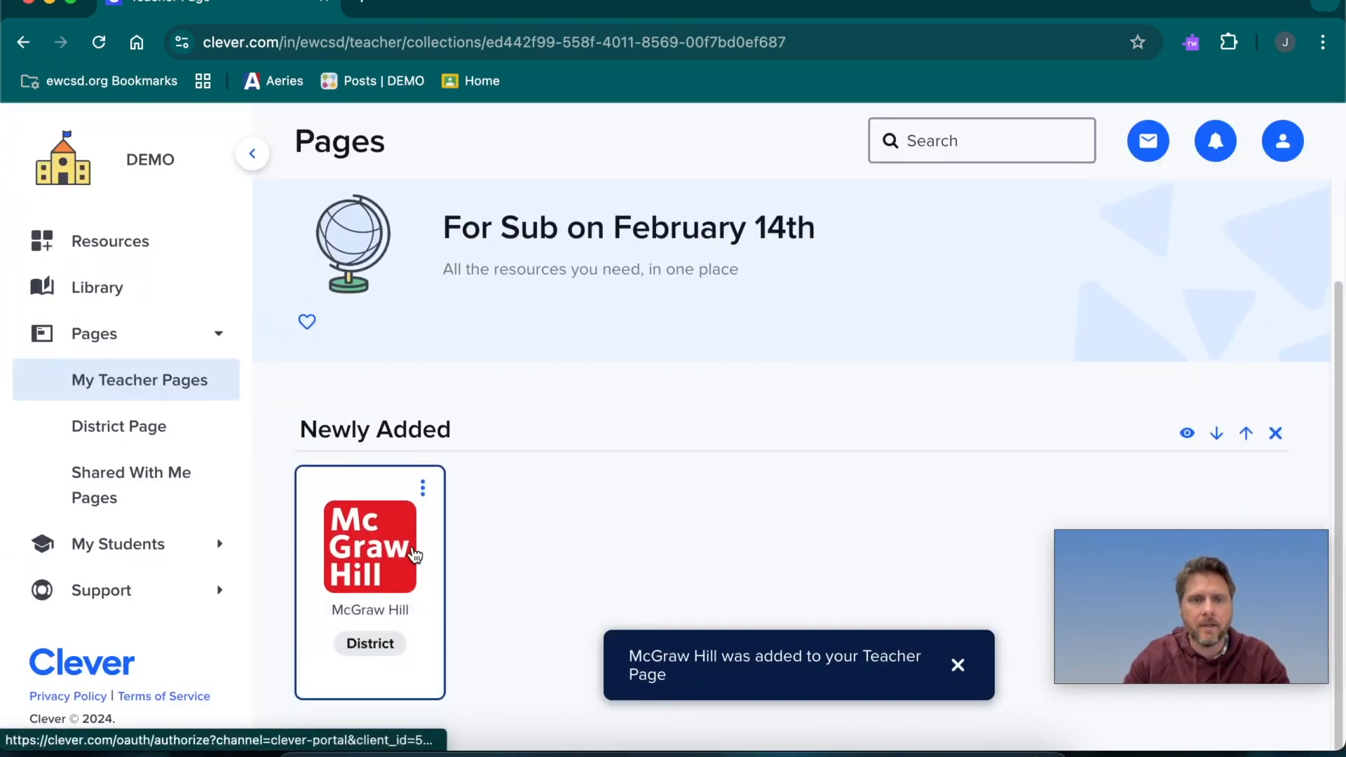
scroll(413, 554, up, 2)
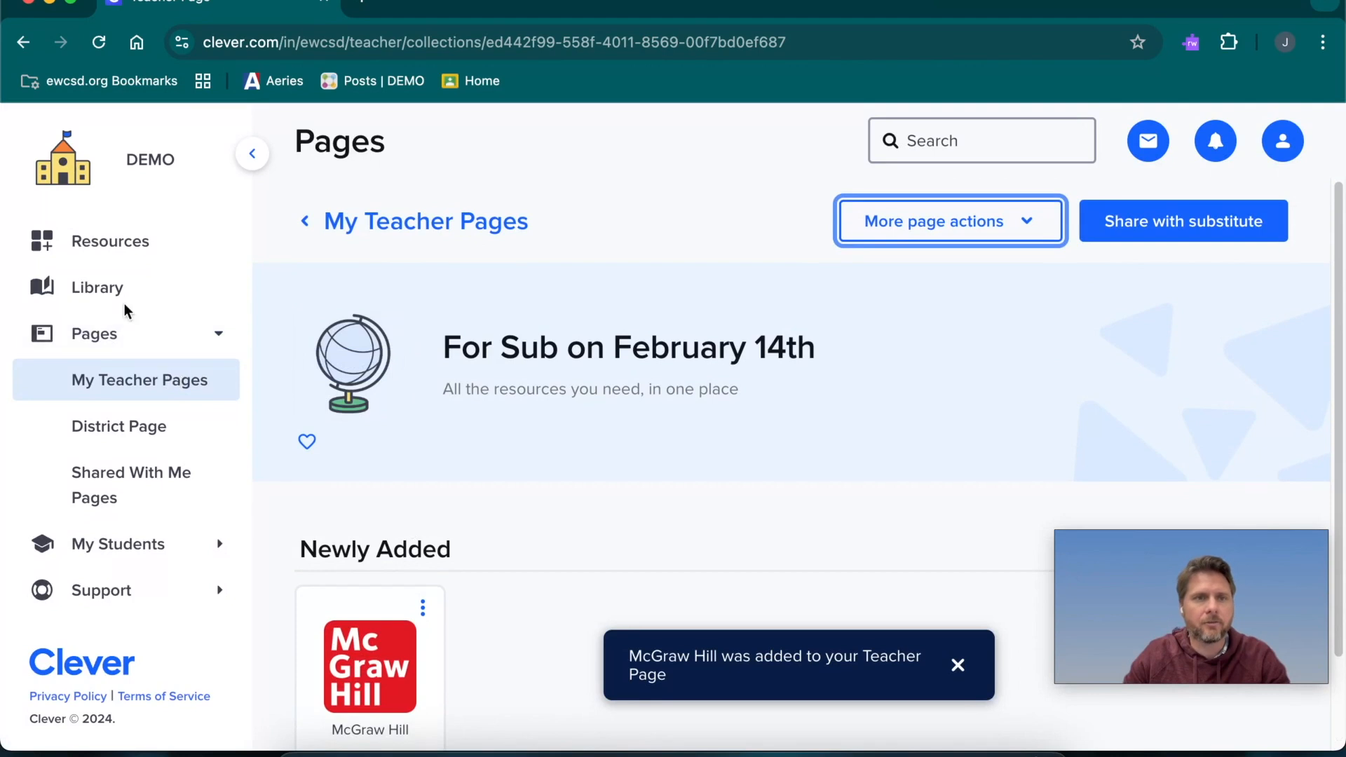
From Resources, add the TCI Subscription app to the "For Sub on February 14th" page under the Newly Added category
click(122, 245)
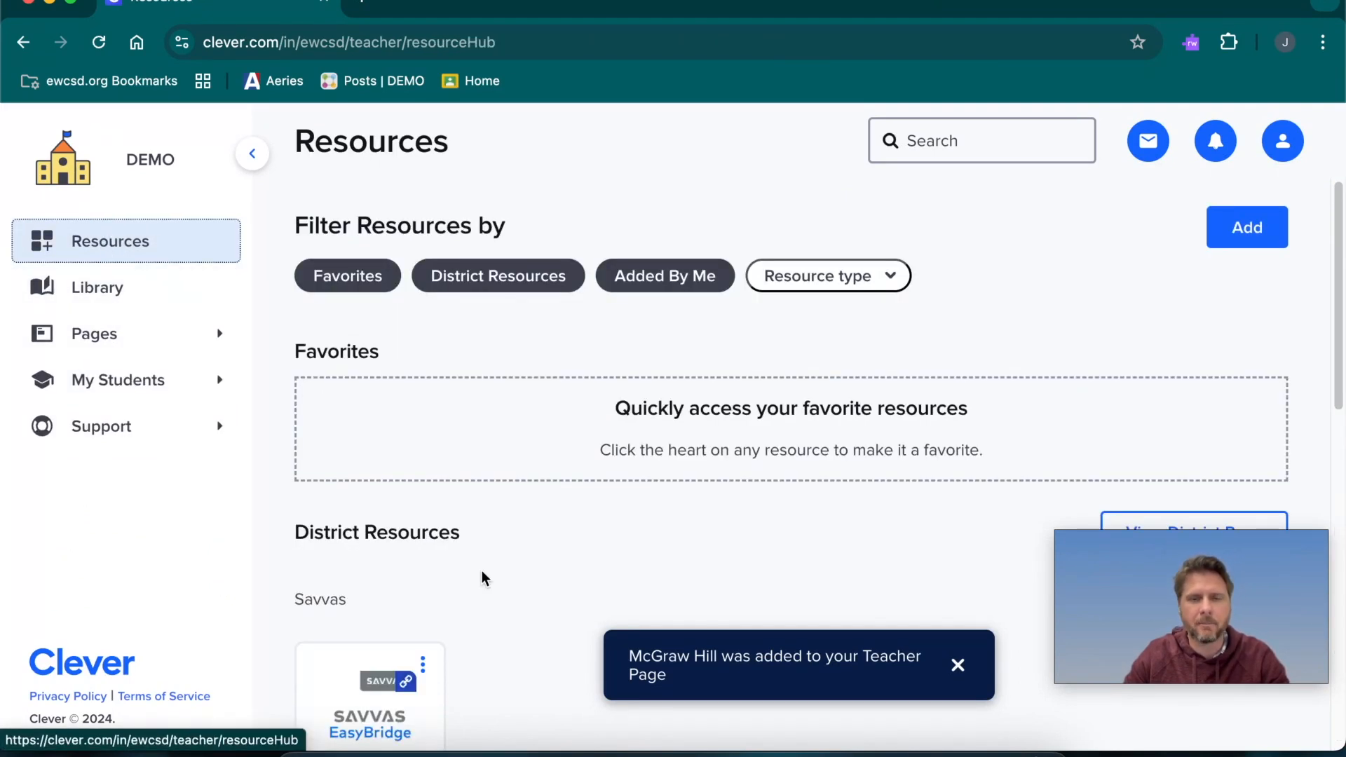
scroll(481, 575, down, 3)
click(958, 665)
scroll(646, 508, down, 2)
scroll(645, 508, down, 3)
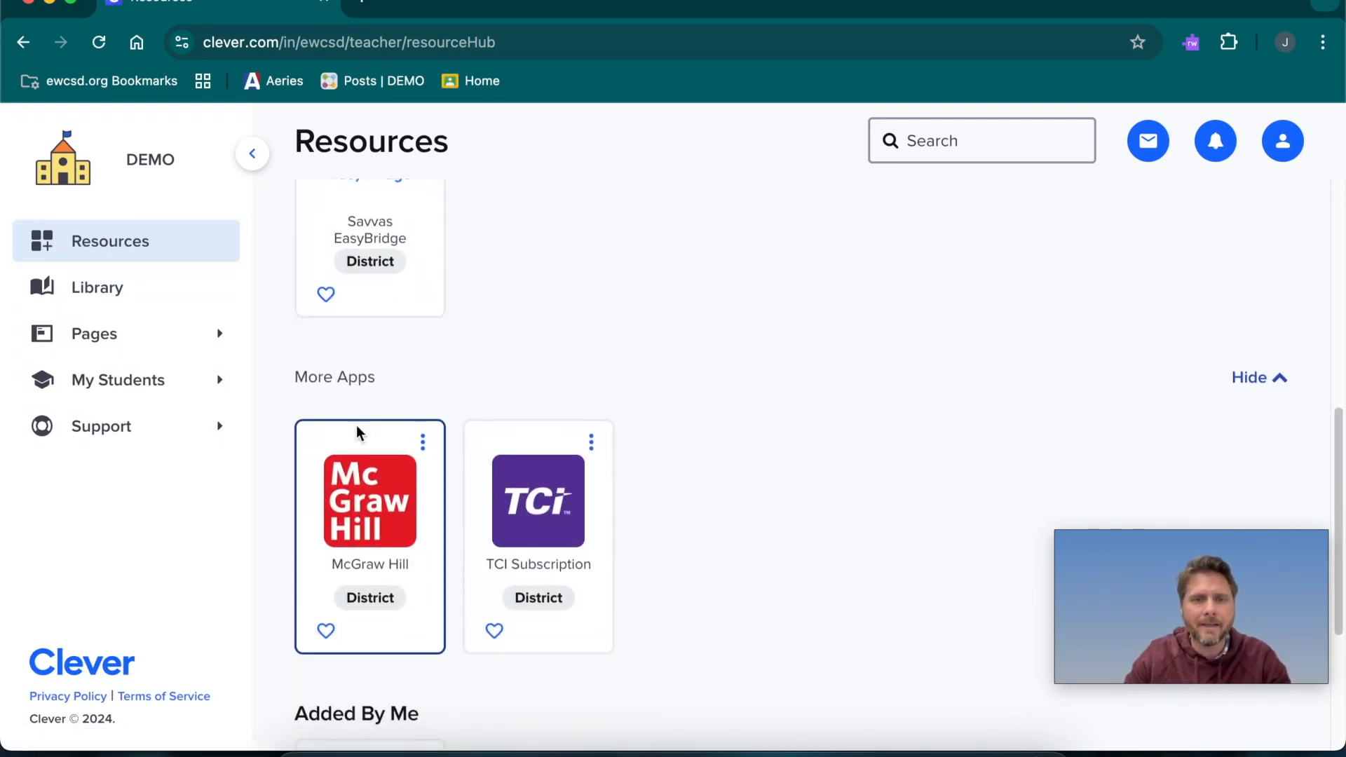
click(593, 443)
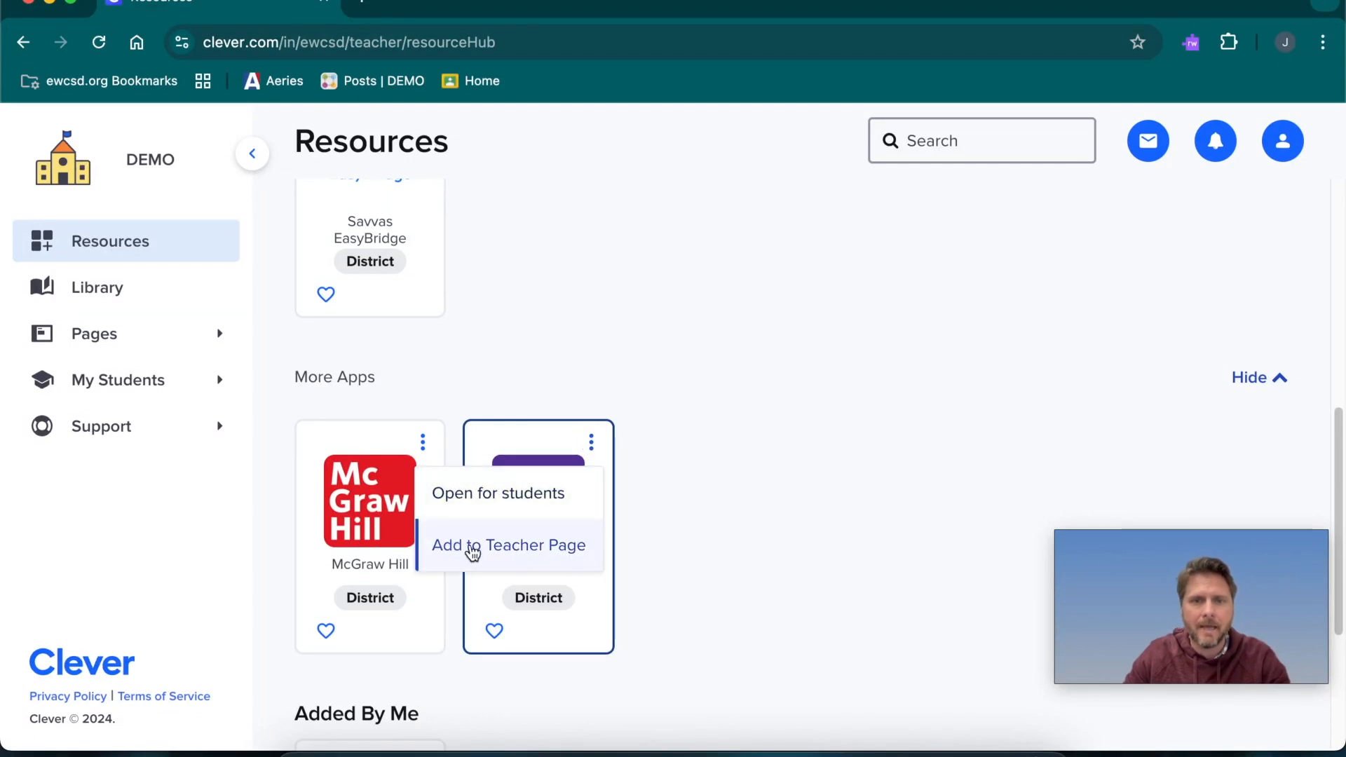
click(524, 548)
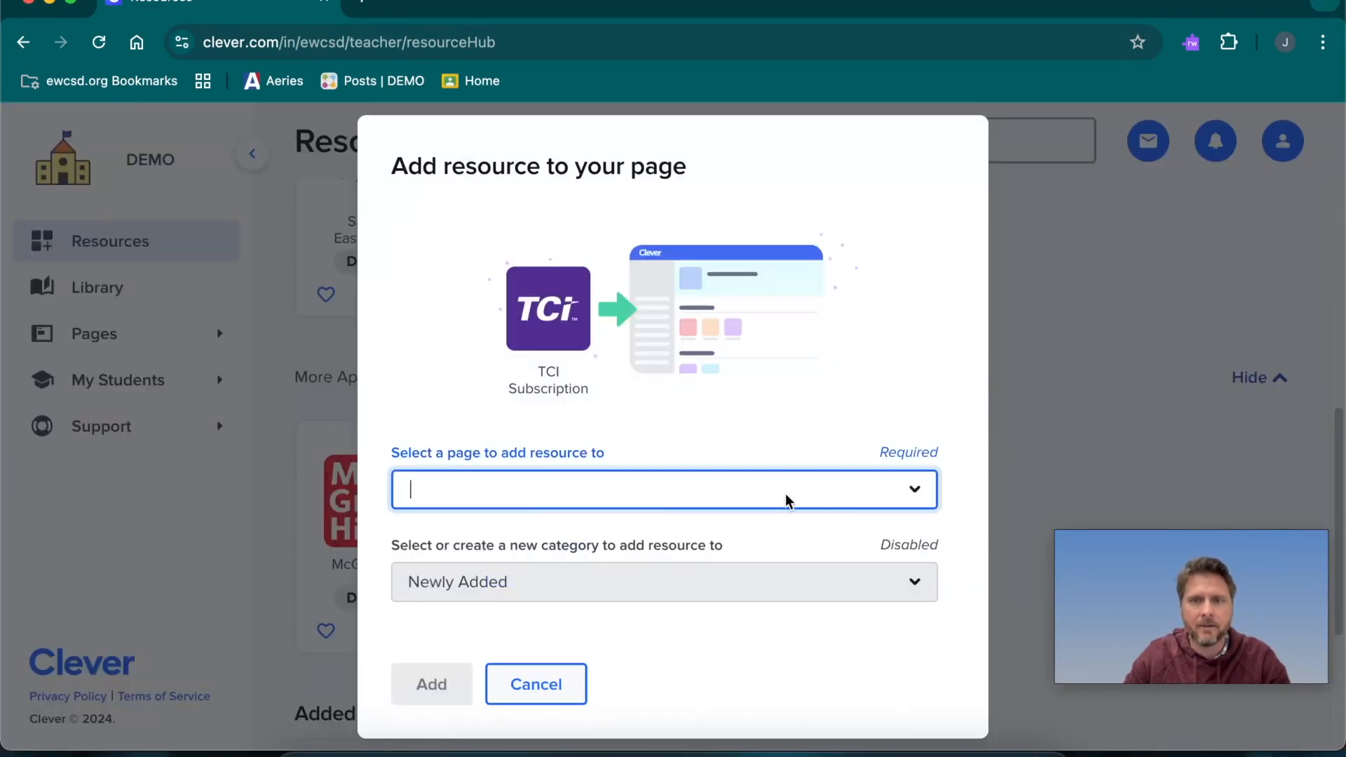
click(916, 490)
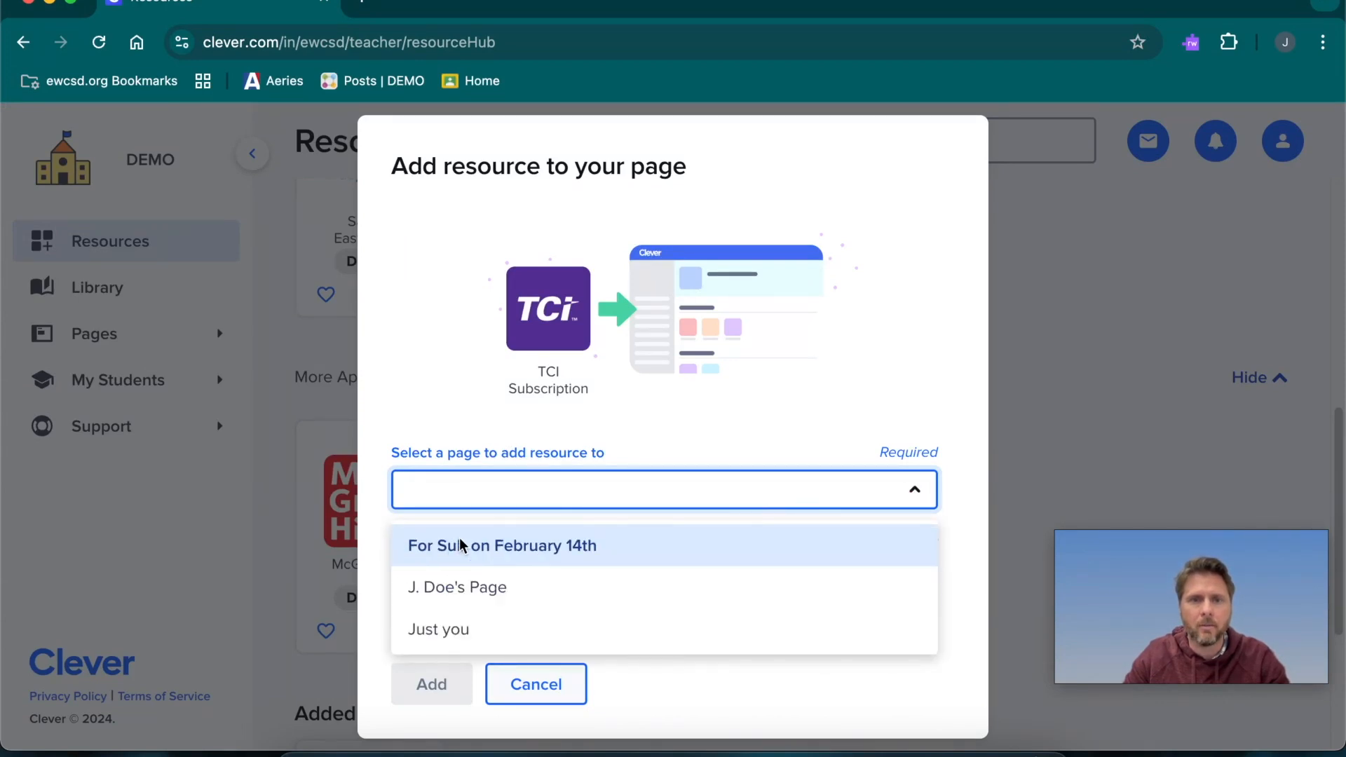
click(571, 546)
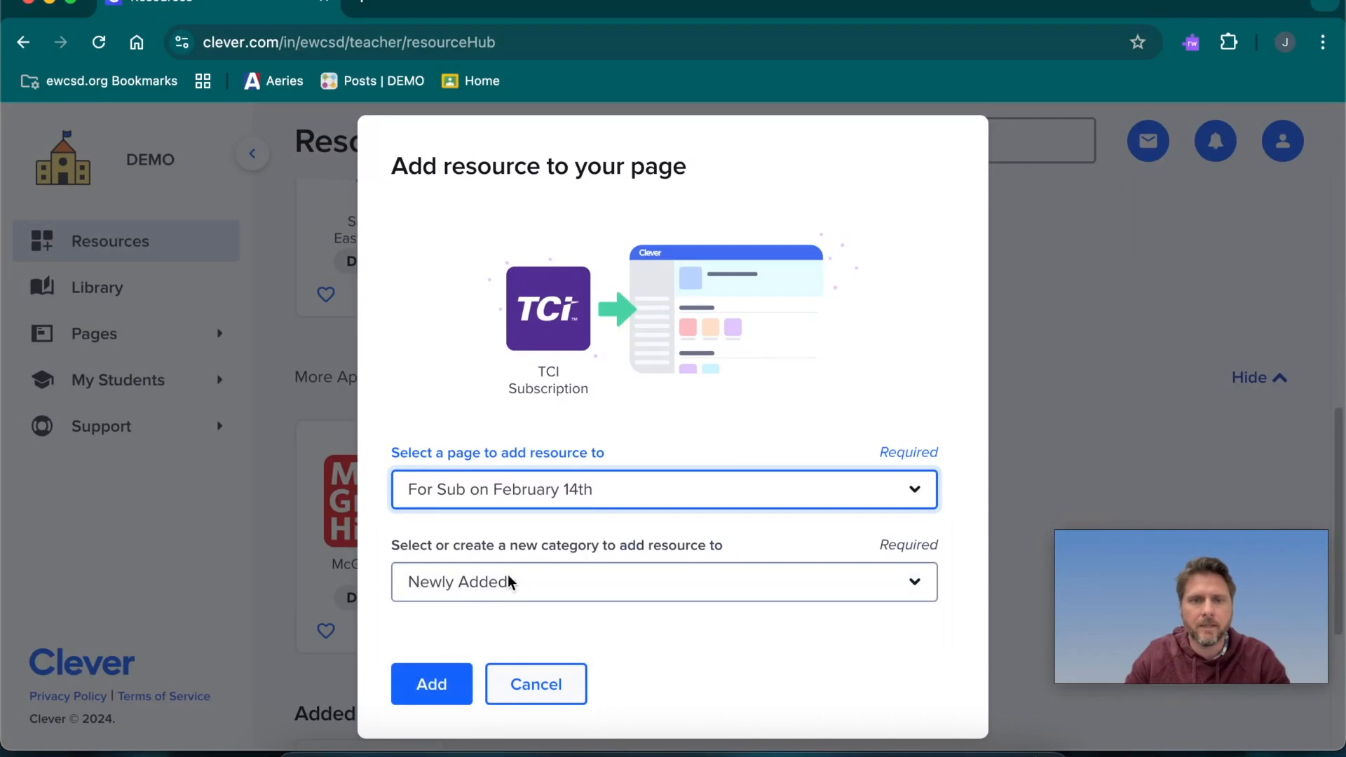
click(431, 685)
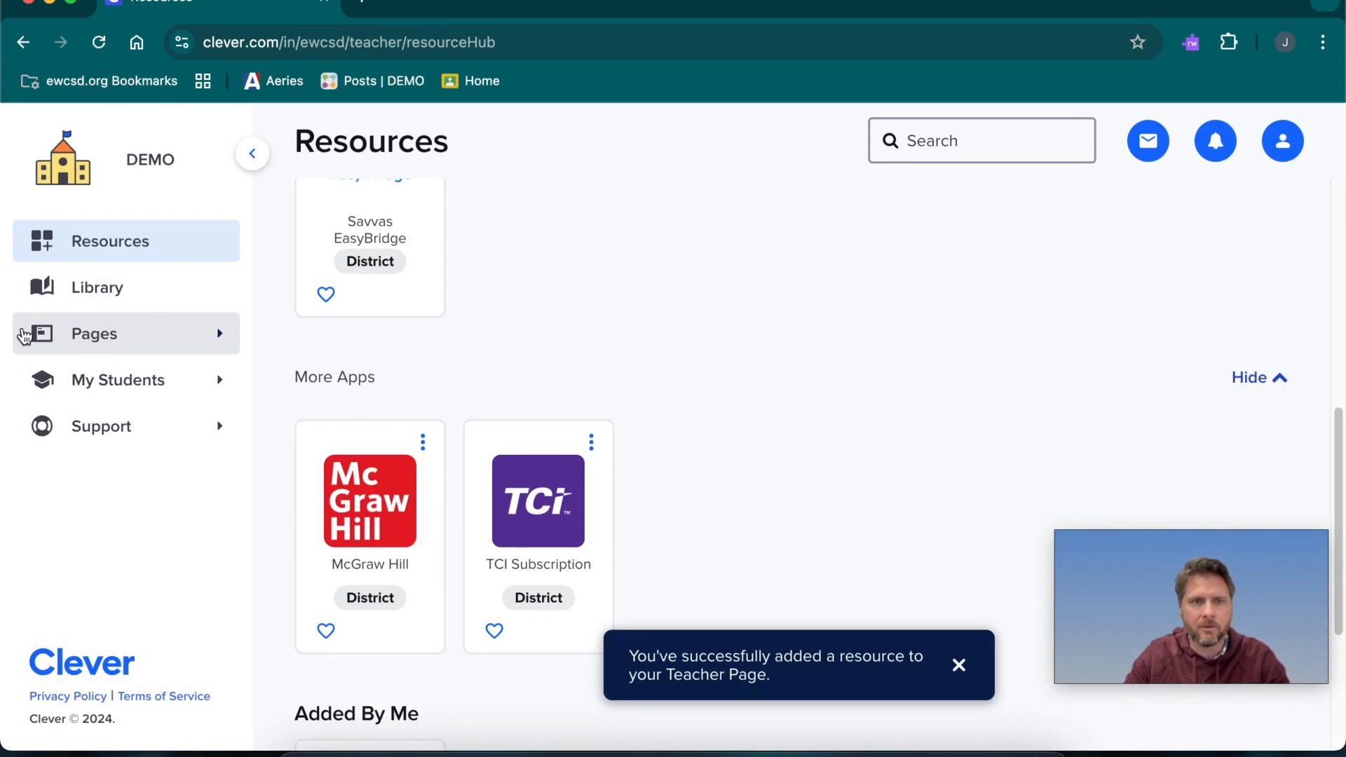
Reopen the "For Sub on February 14th" page from the teacher pages and check the apps added to it
click(109, 334)
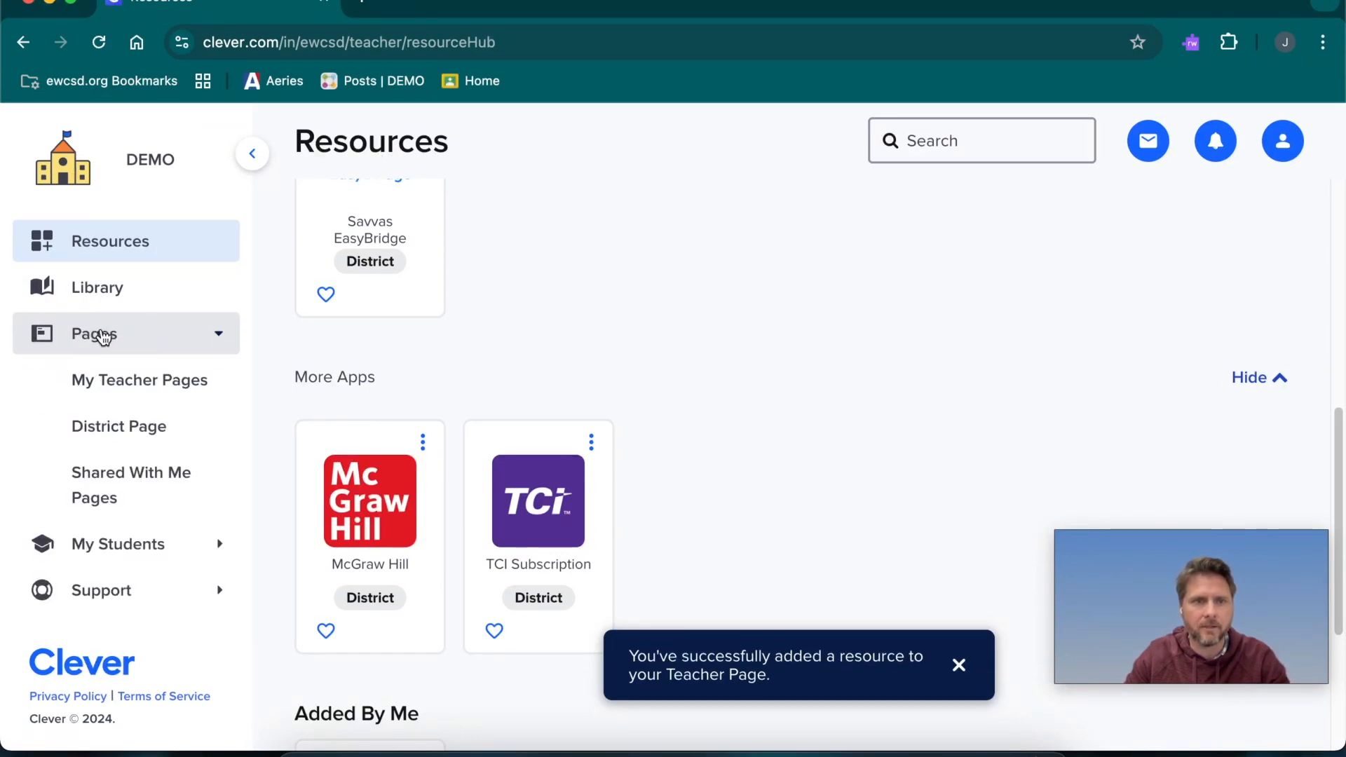
click(186, 384)
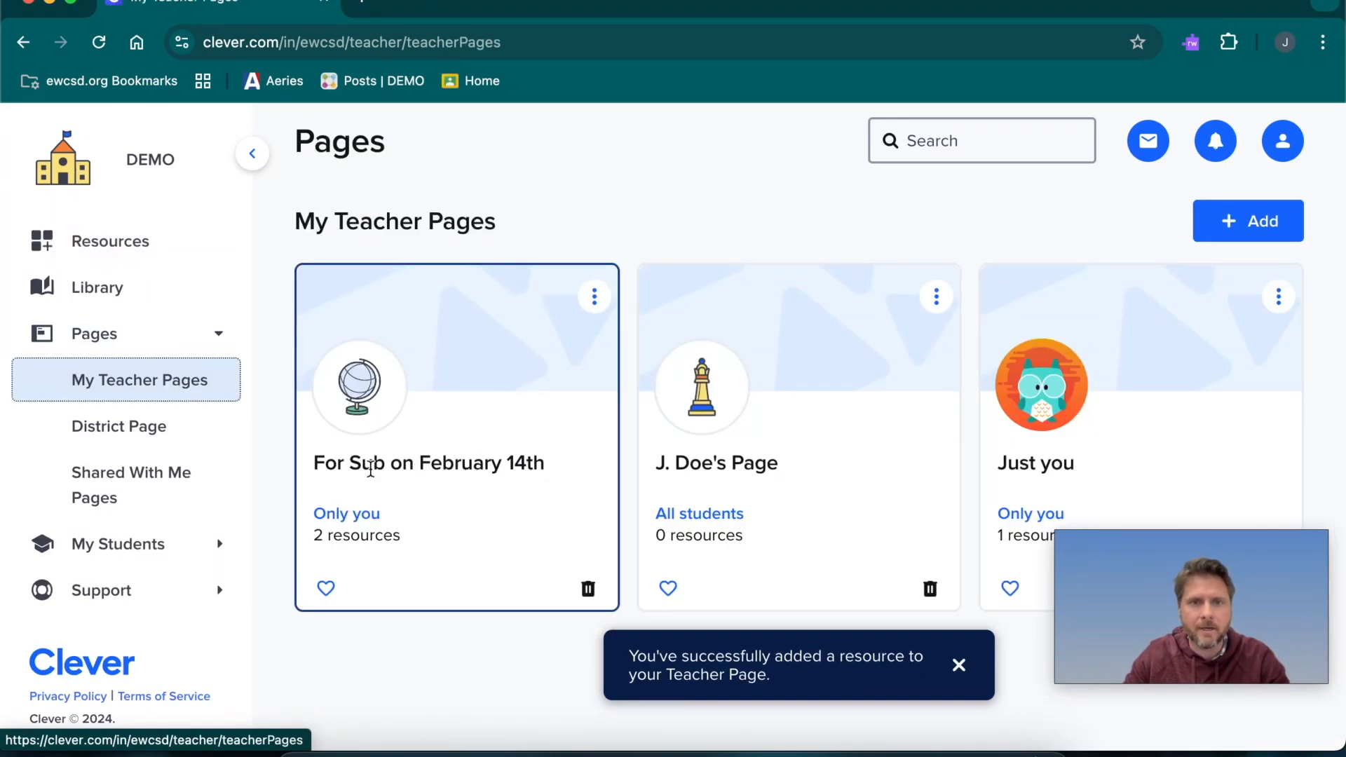
click(427, 462)
scroll(559, 478, down, 2)
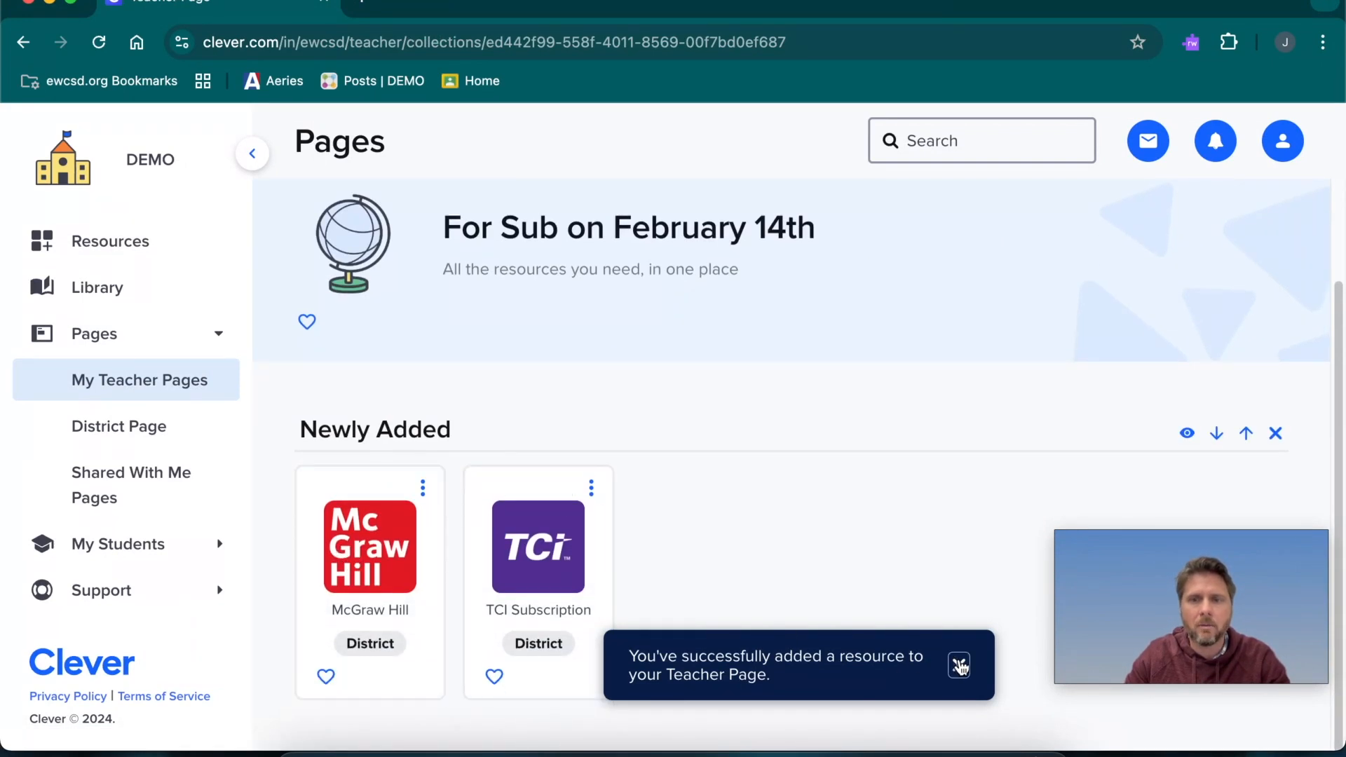
click(958, 664)
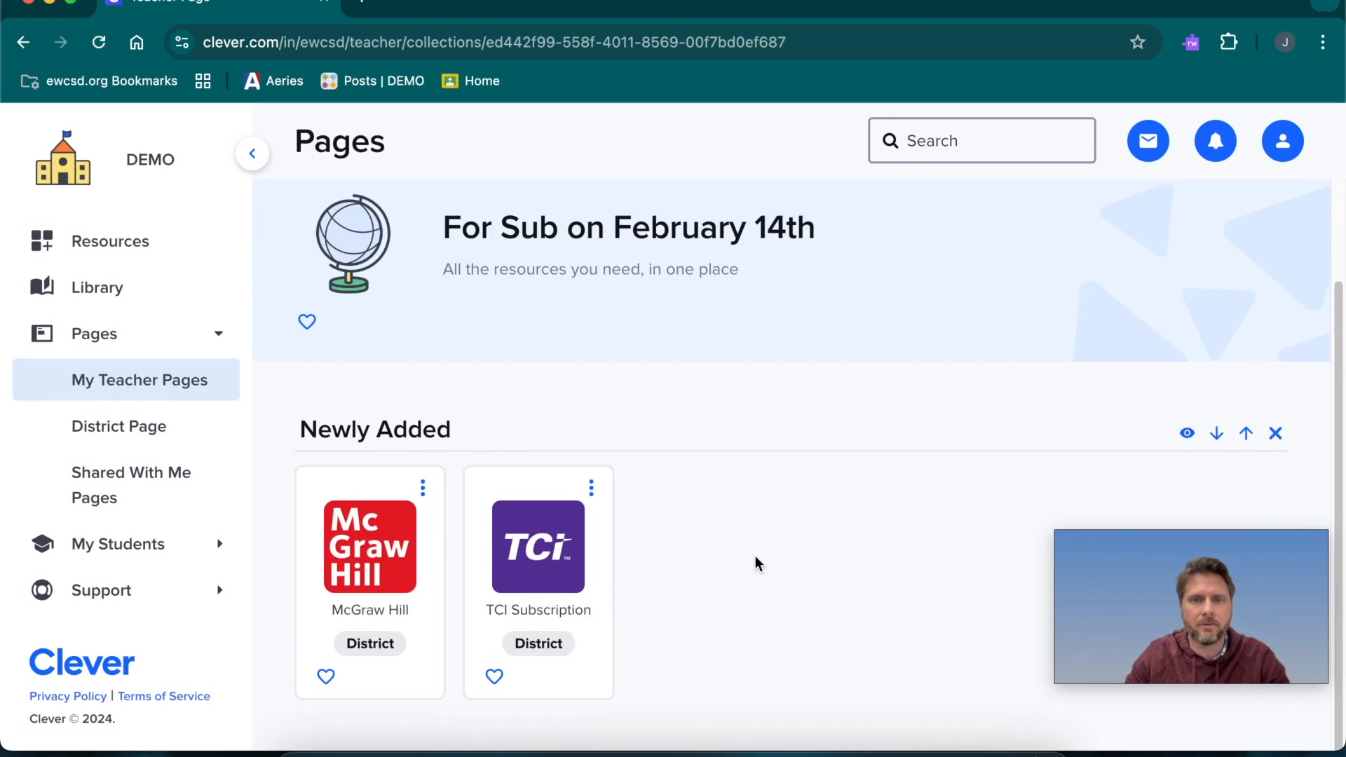
scroll(755, 556, up, 2)
scroll(424, 609, down, 2)
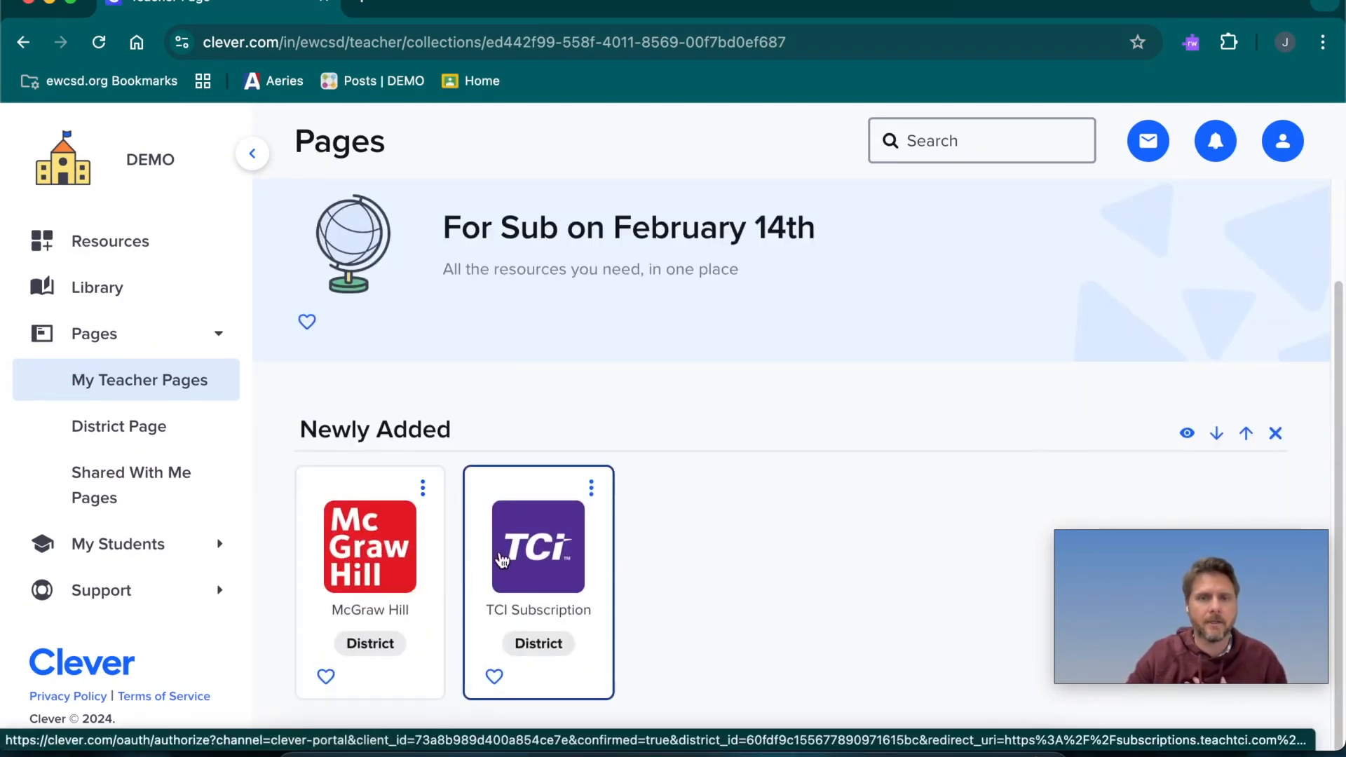
Share the "For Sub on February 14th" page with a substitute and look through the preview of the substitute's view
scroll(780, 588, up, 1)
scroll(783, 596, up, 3)
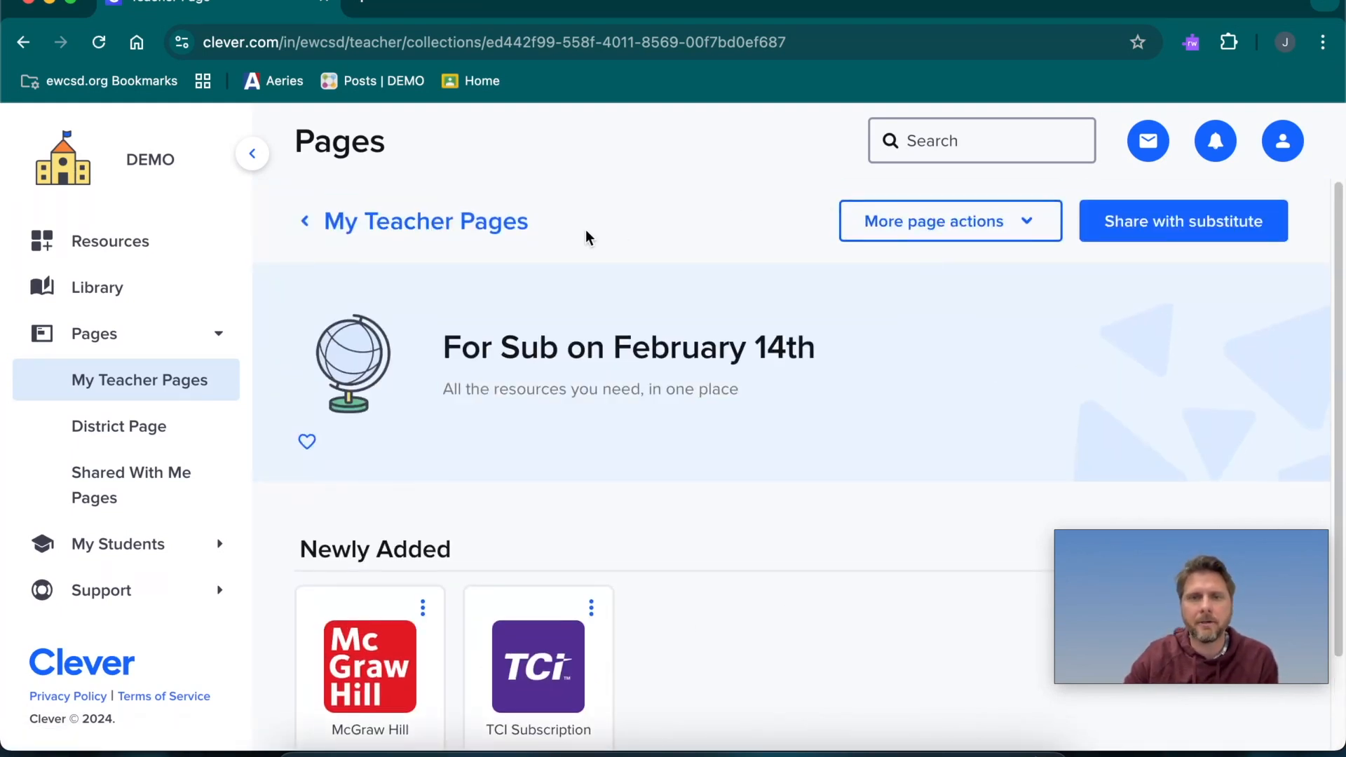
click(1182, 228)
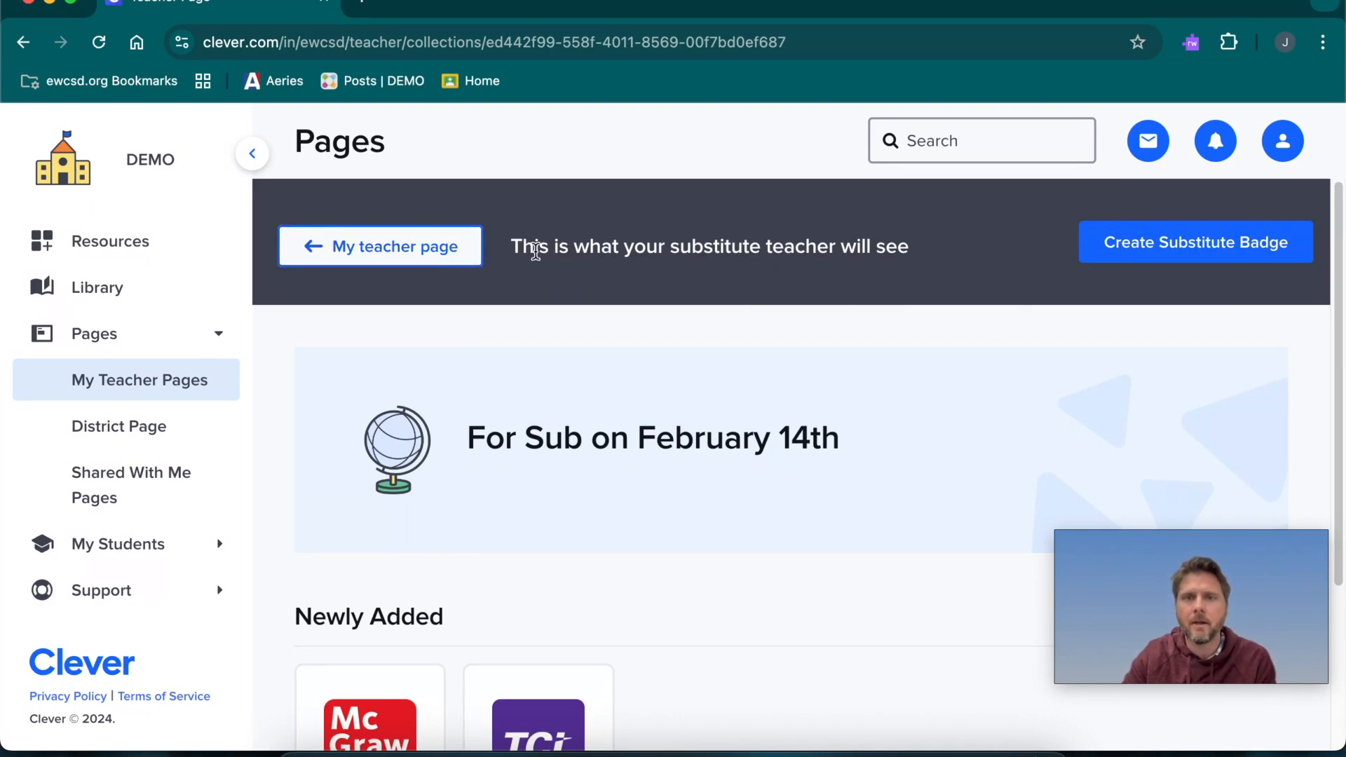
scroll(767, 381, down, 4)
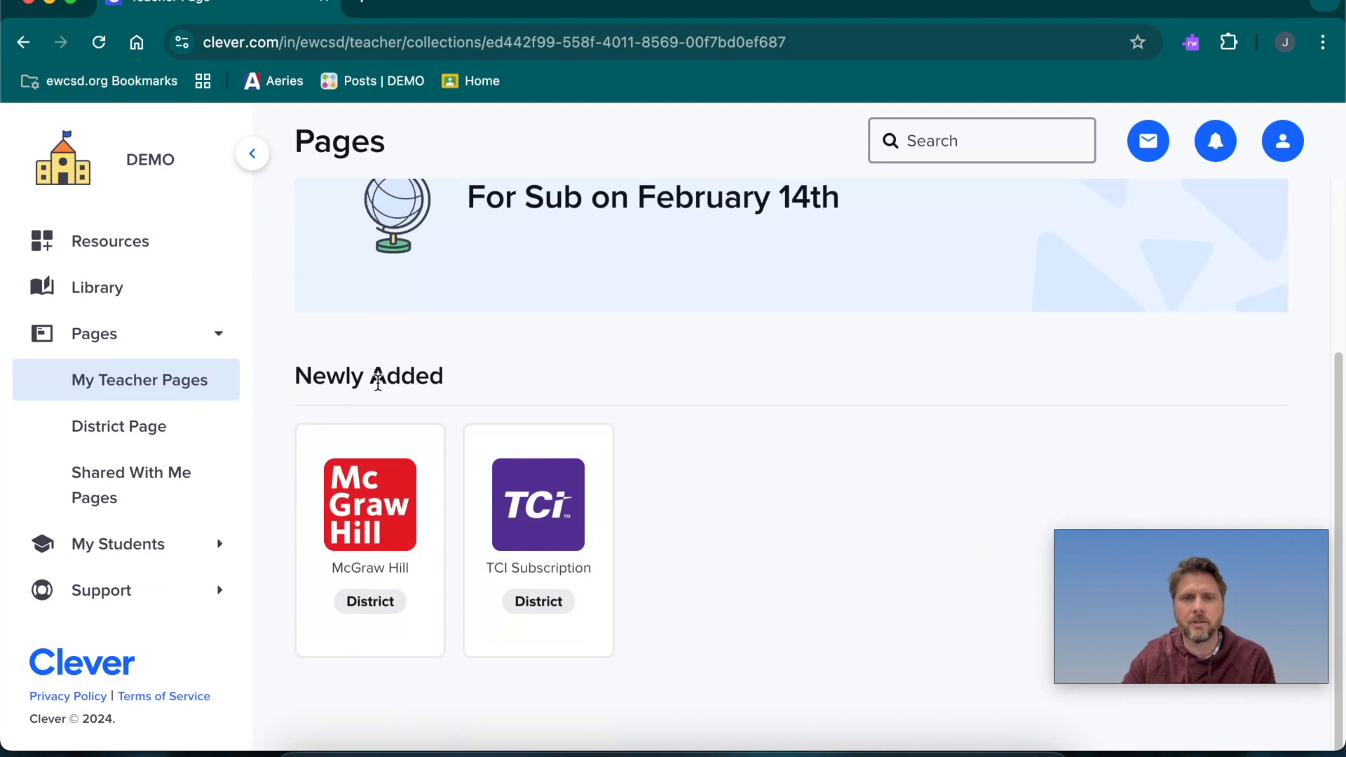
scroll(653, 496, up, 4)
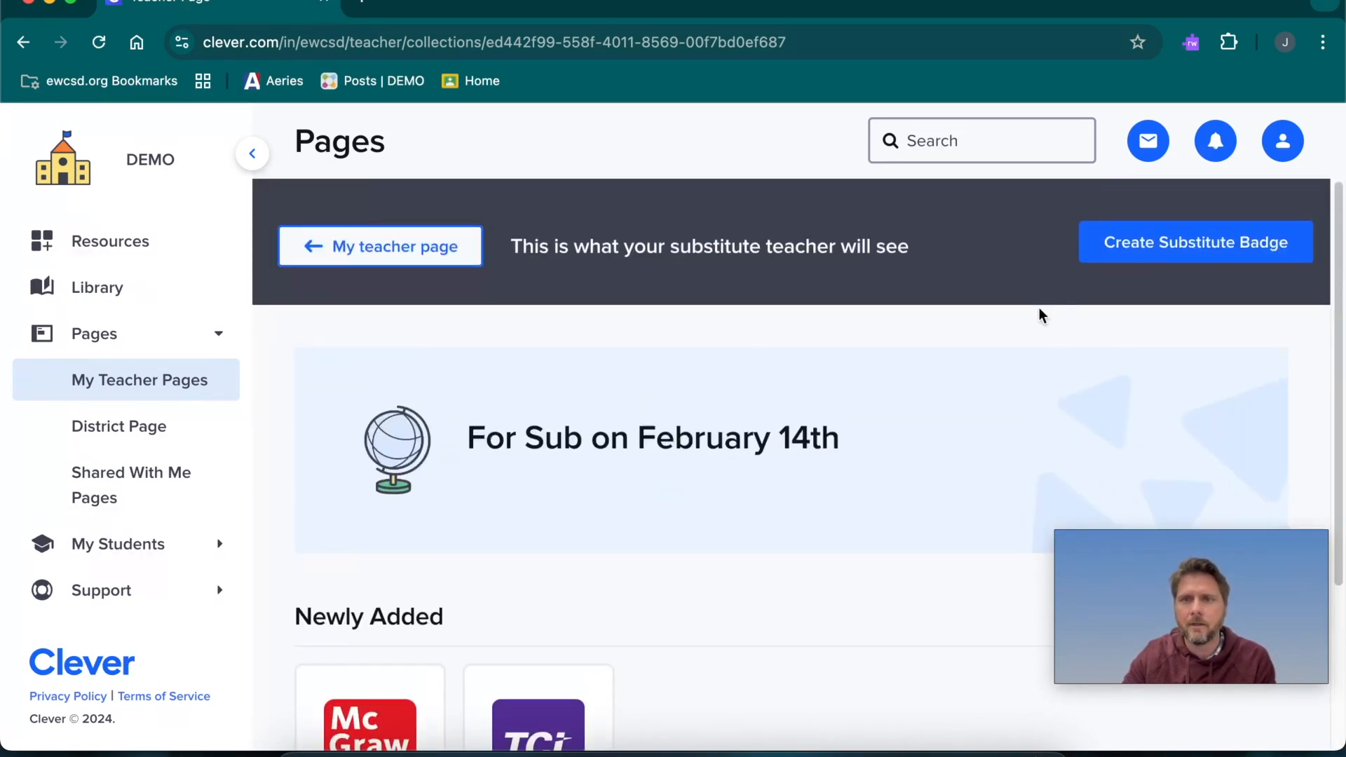
Create a substitute badge for the "For Sub on February 14th" page and download it
click(1187, 246)
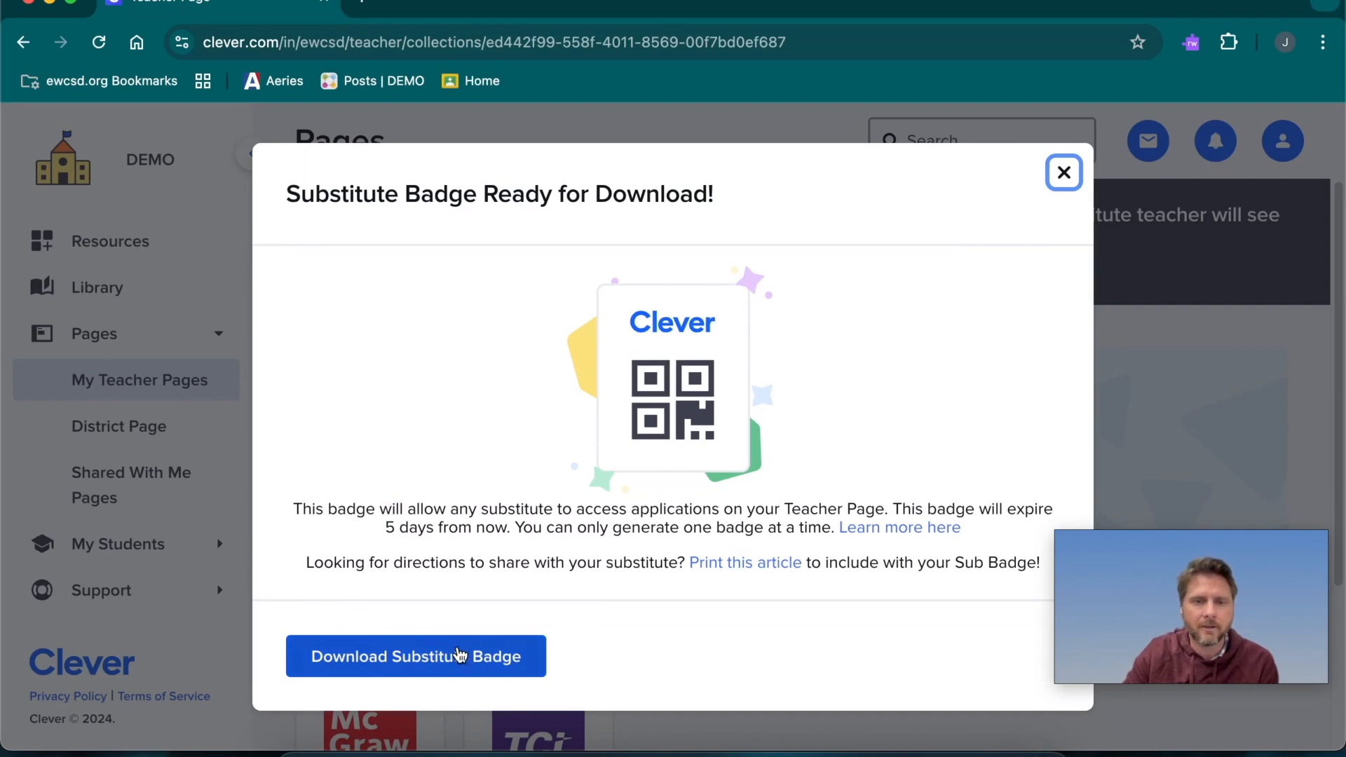
click(396, 661)
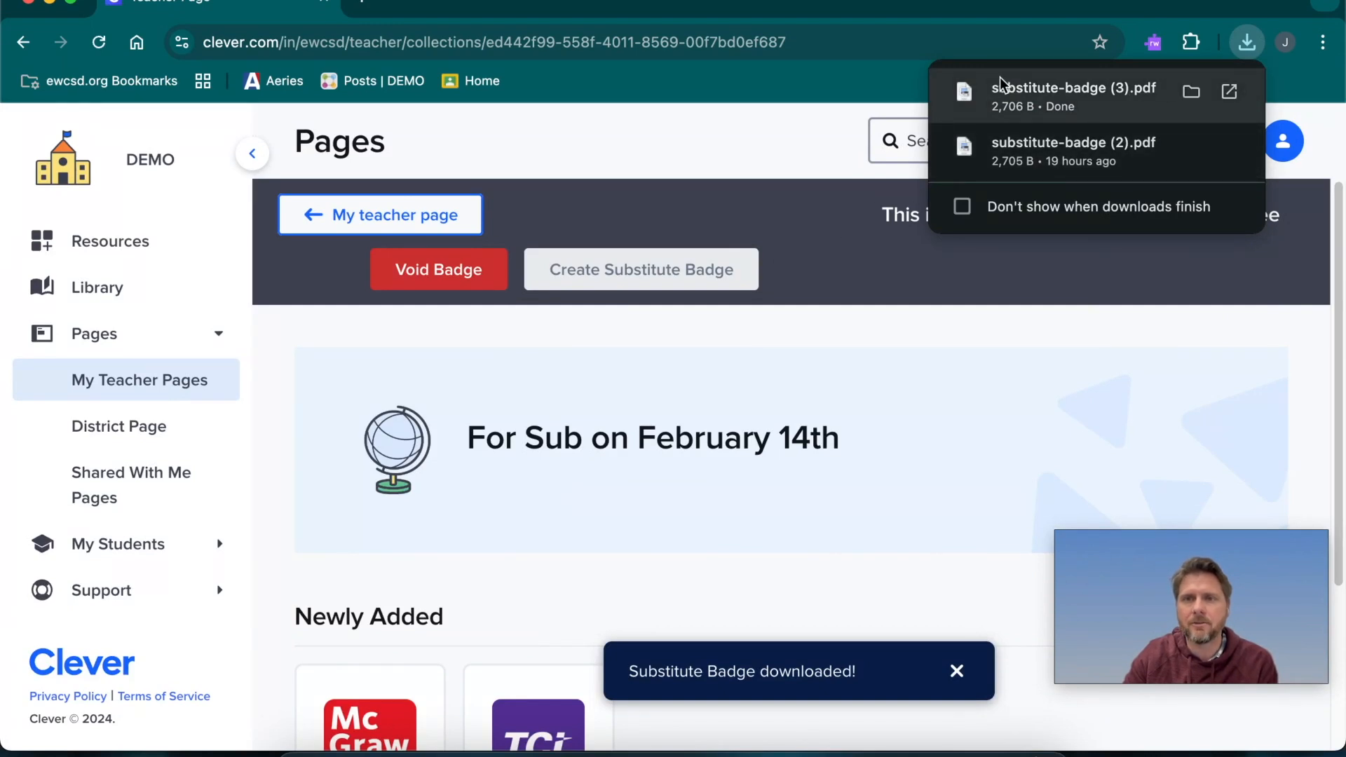
Open the downloaded substitute-badge (3).pdf and read through the badge details and the instructions for using it
click(1051, 102)
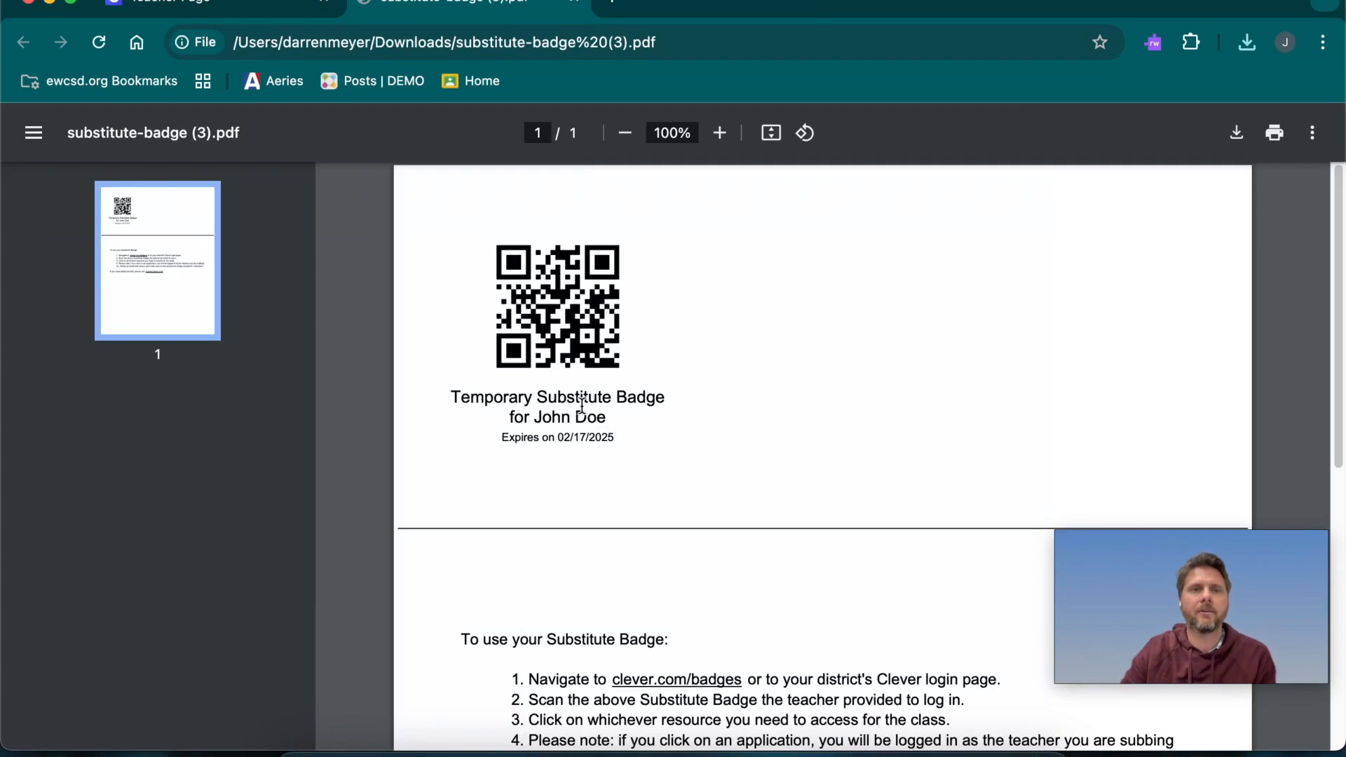
scroll(806, 465, down, 5)
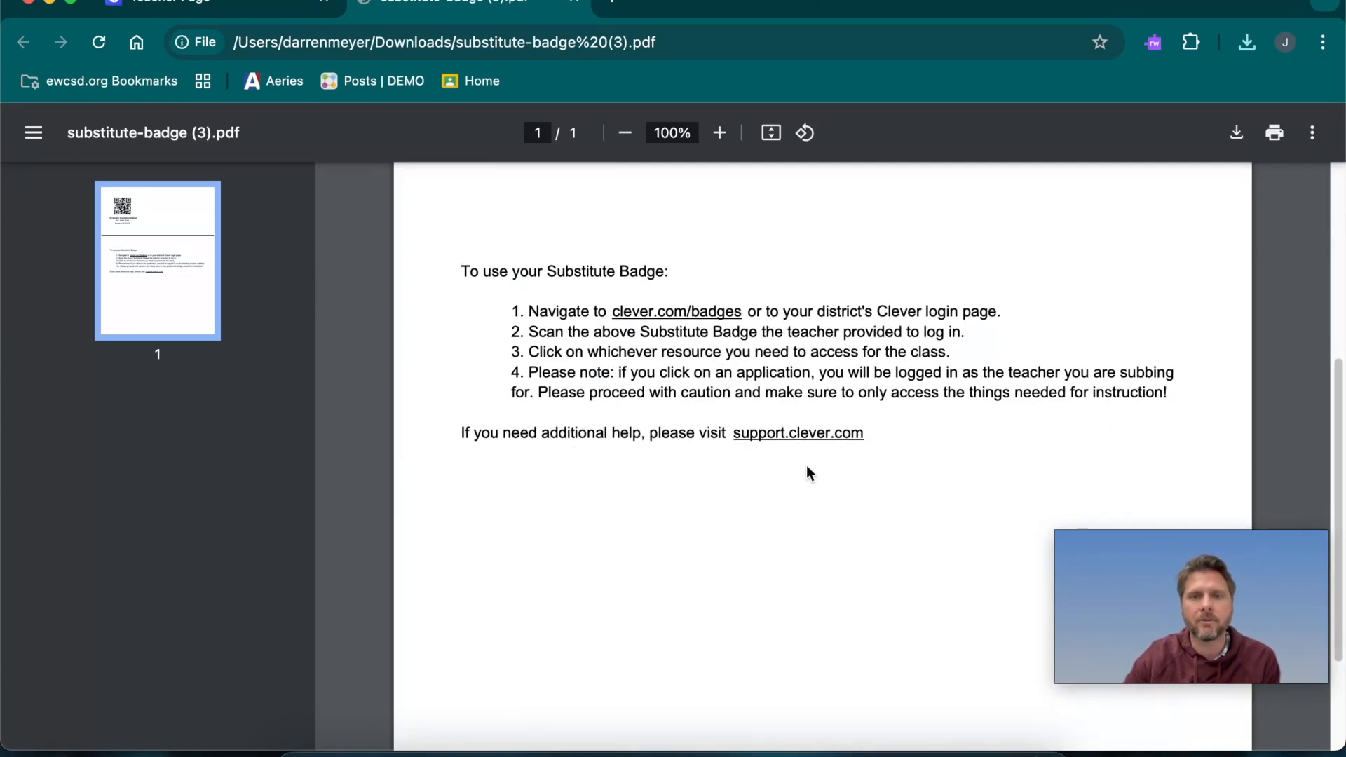
scroll(806, 465, up, 5)
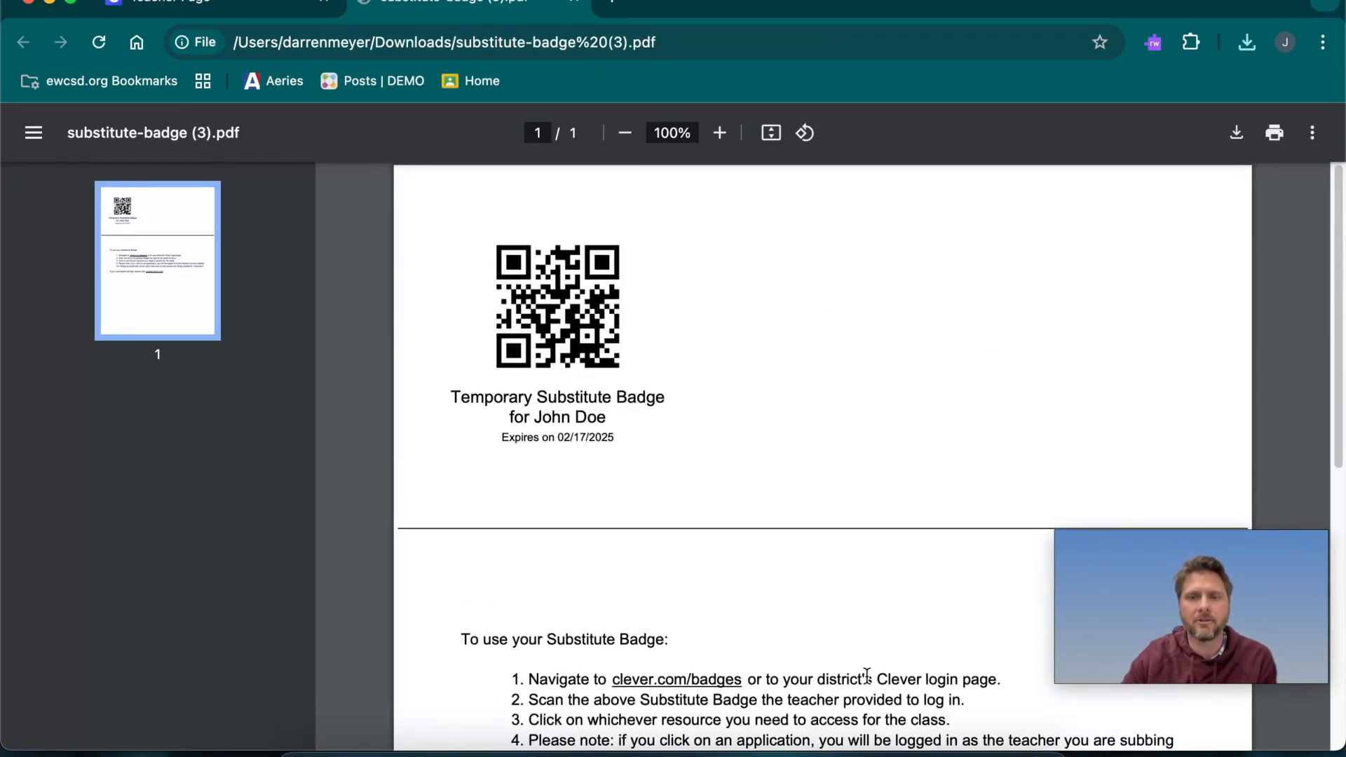
scroll(799, 444, down, 2)
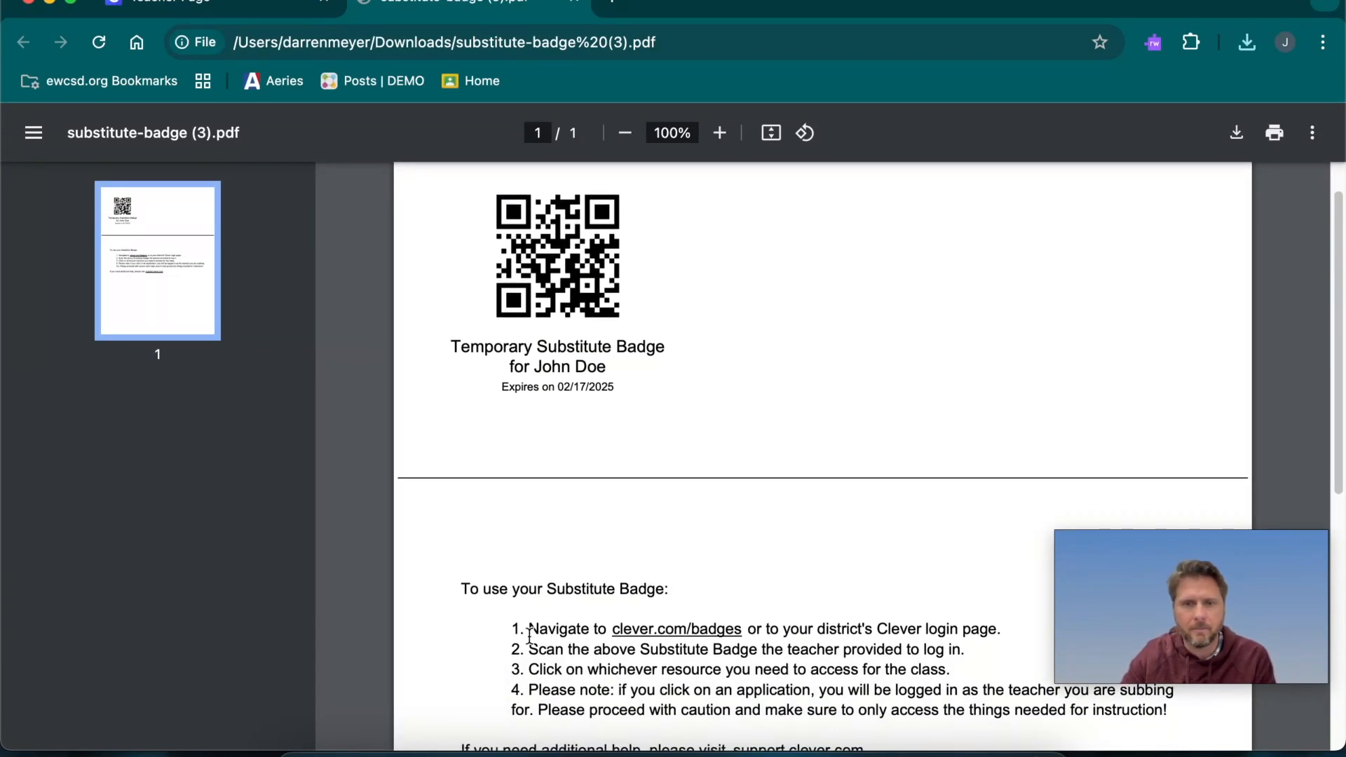
scroll(605, 673, down, 10)
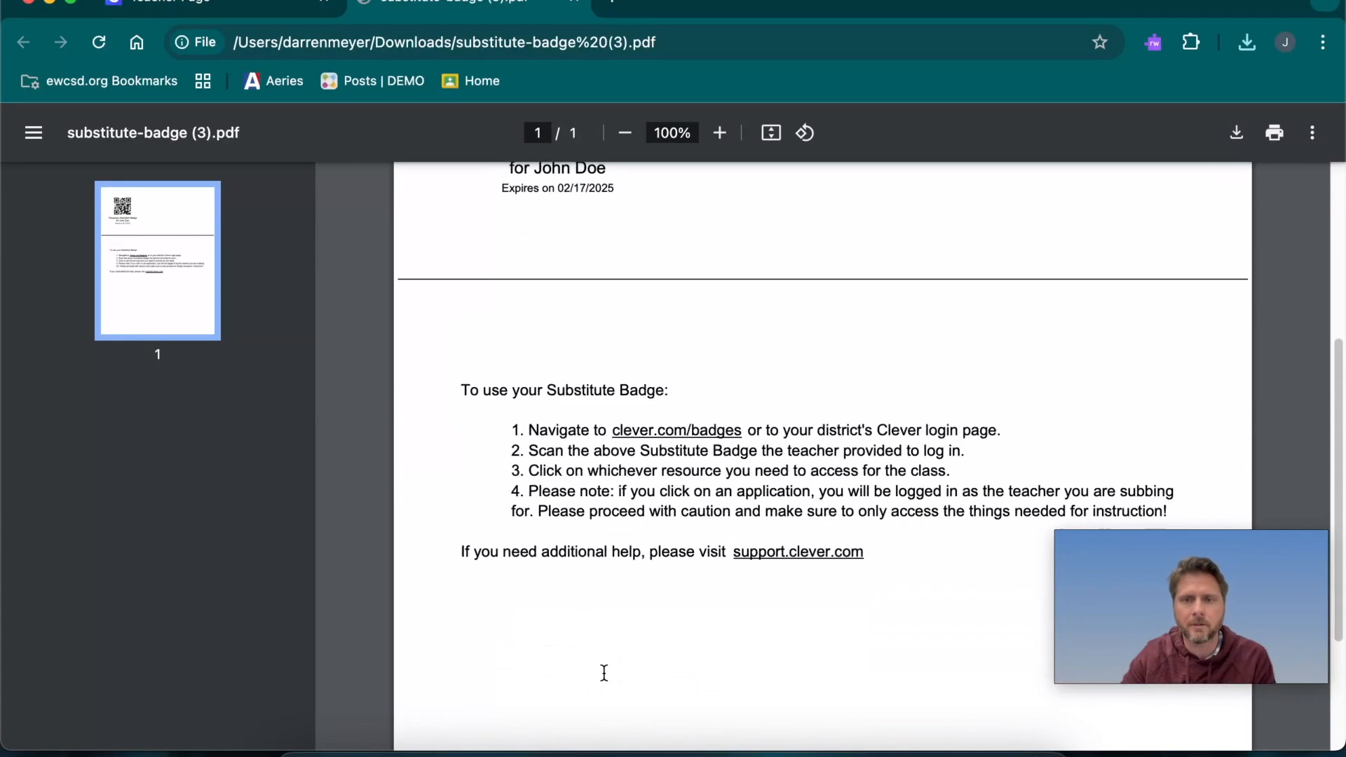
scroll(653, 491, up, 2)
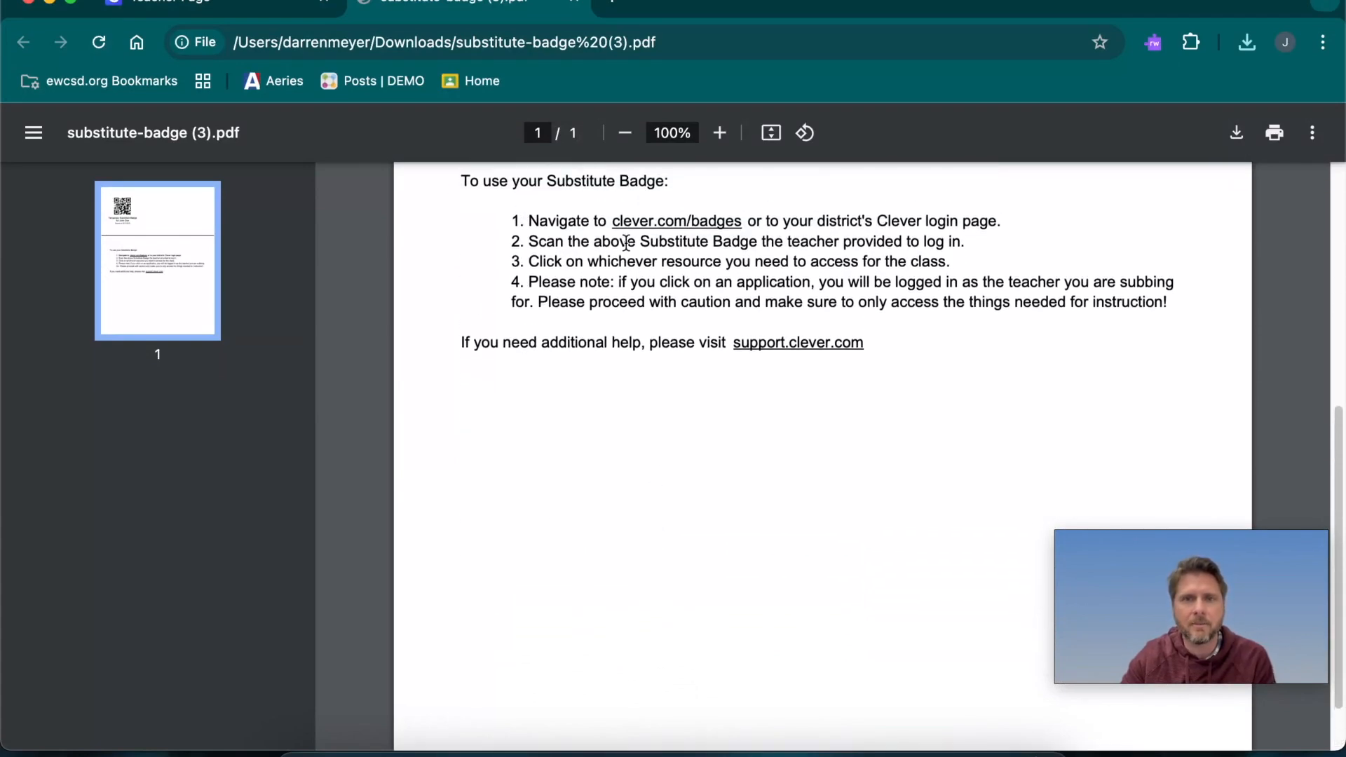
scroll(629, 454, up, 9)
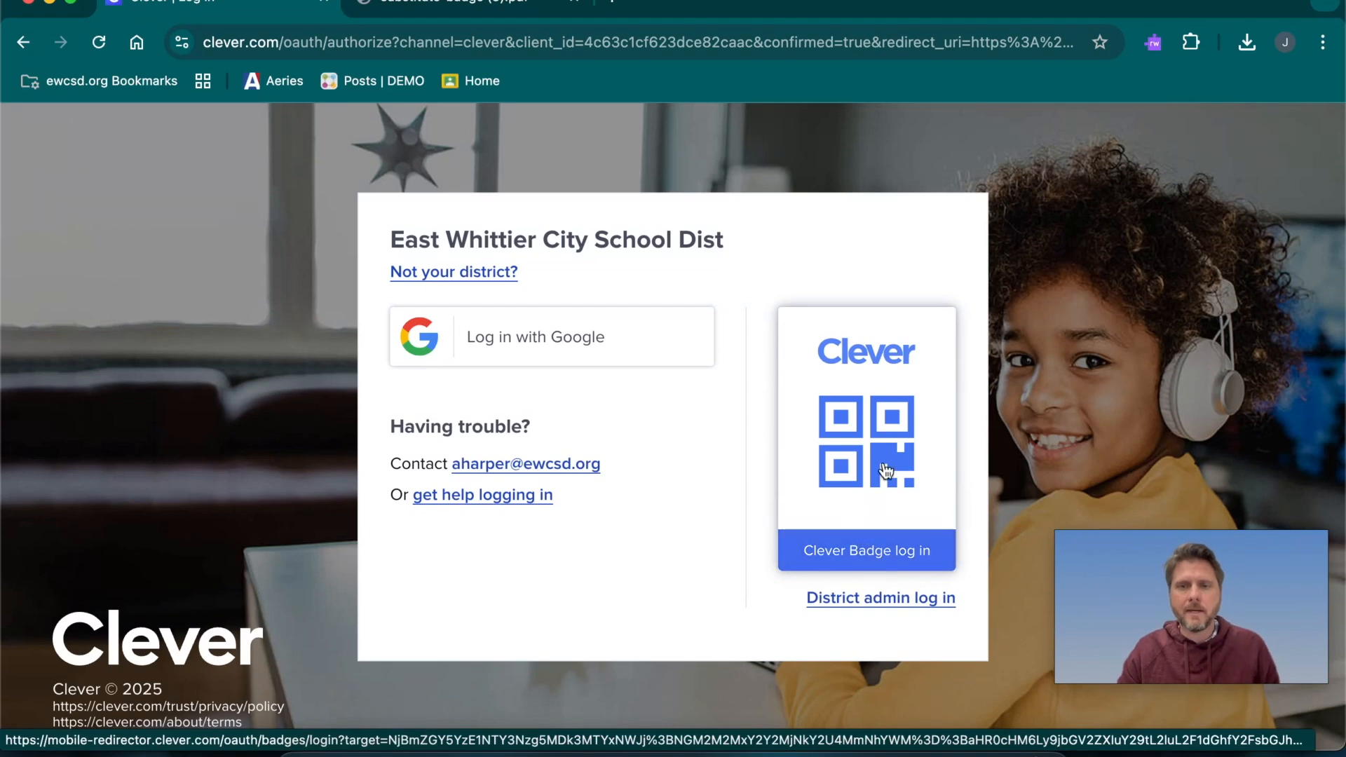
Start a Clever Badge login from the school district's login page
click(861, 421)
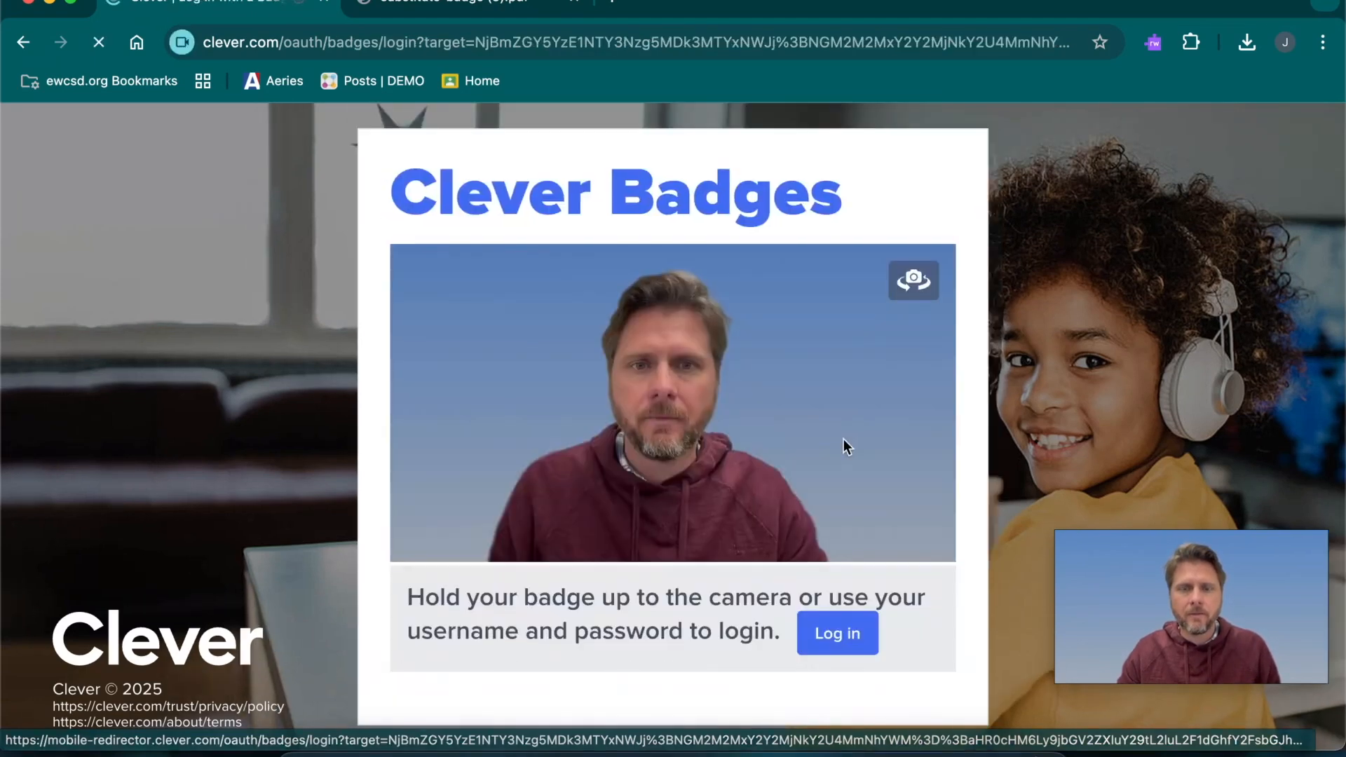